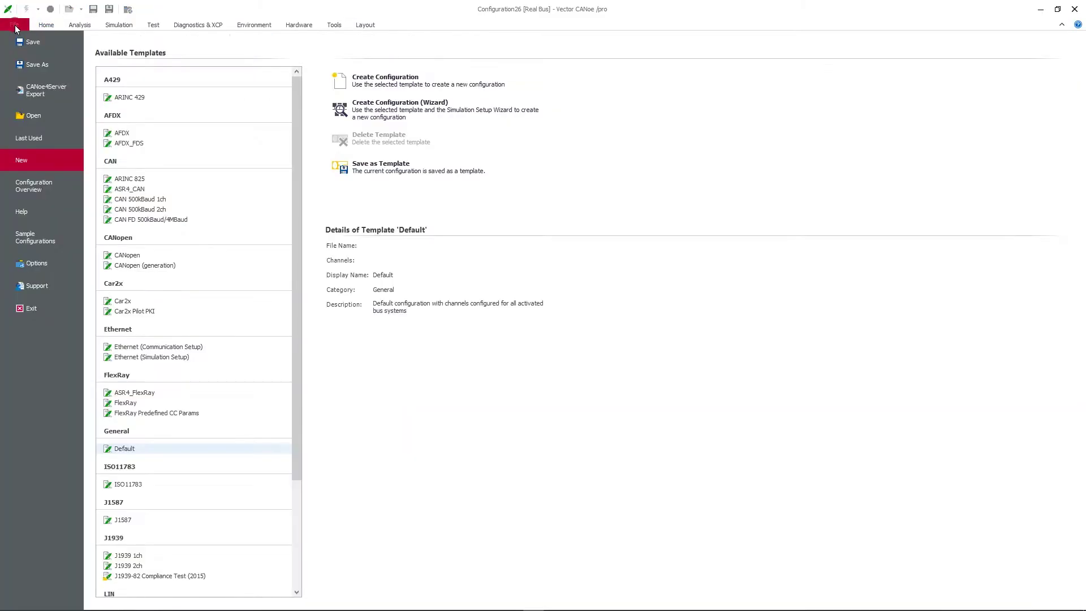
Load the System Configuration (DoIP) sample and show its DoIP via TLS page
{"action": "left_click", "coordinate": [27, 236]}
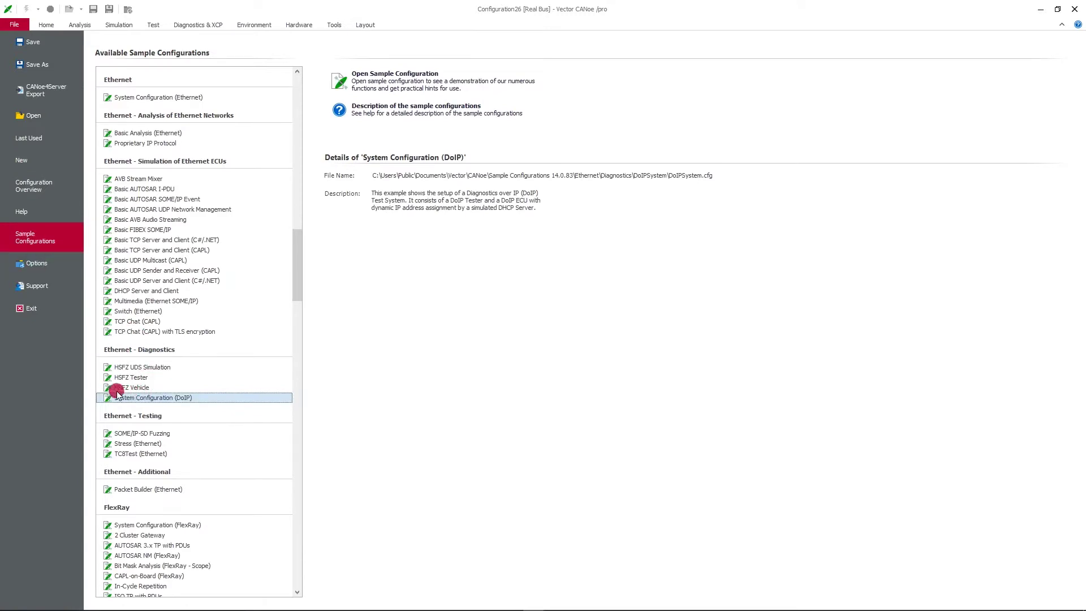
{"action": "double_click", "coordinate": [140, 399]}
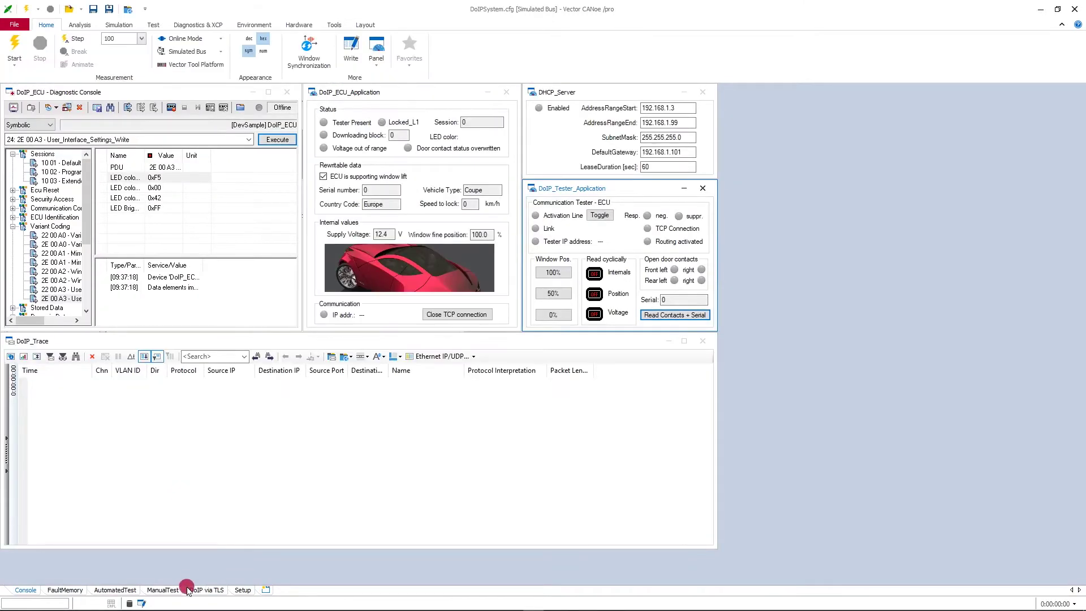
{"action": "left_click", "coordinate": [194, 591]}
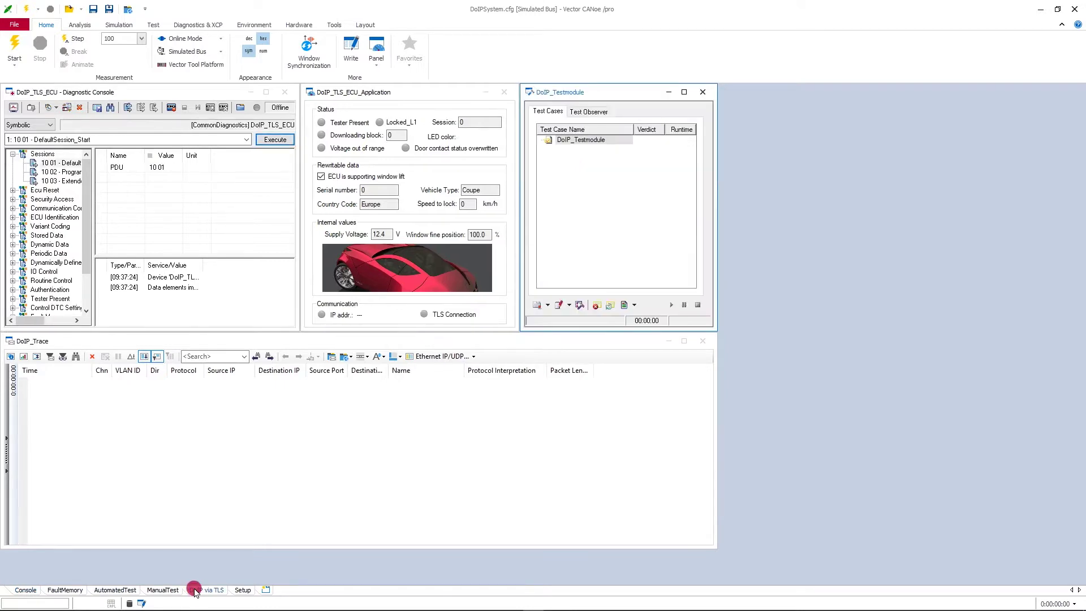
Run a measurement sending 22 F1 89 EcuIdentification_Read, stop it, and check the 'Developer ECU' Part Number
{"action": "left_click", "coordinate": [12, 44]}
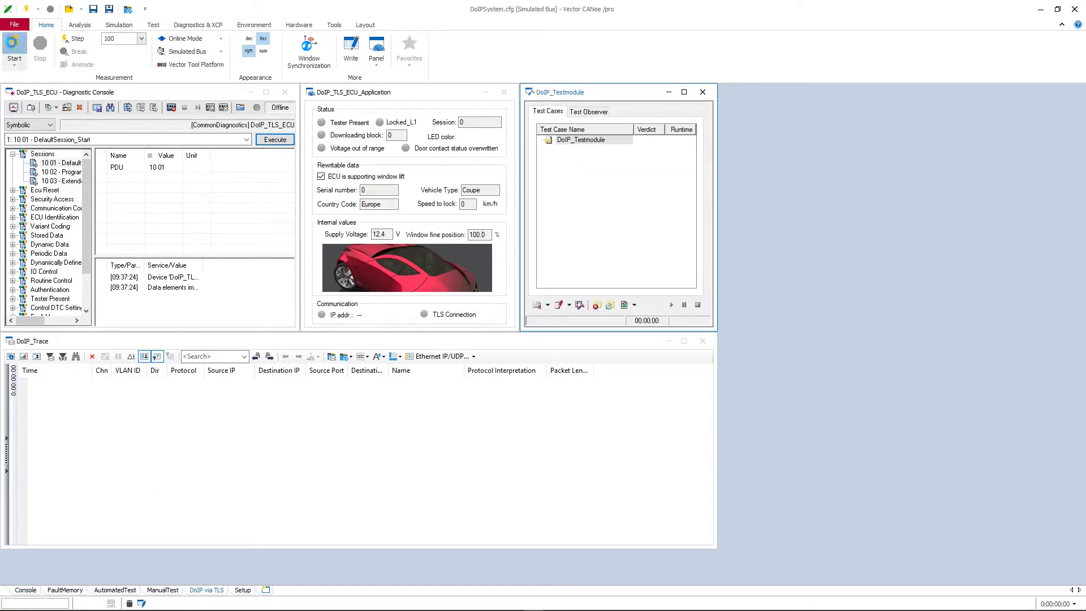
{"action": "left_click", "coordinate": [13, 218]}
{"action": "double_click", "coordinate": [63, 254]}
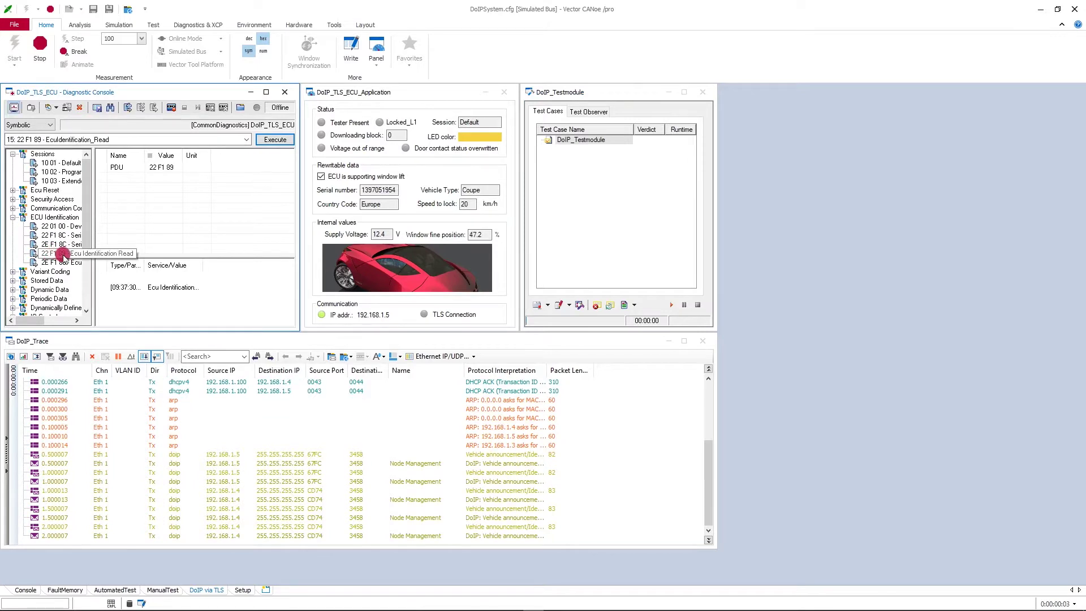
{"action": "left_click", "coordinate": [40, 49]}
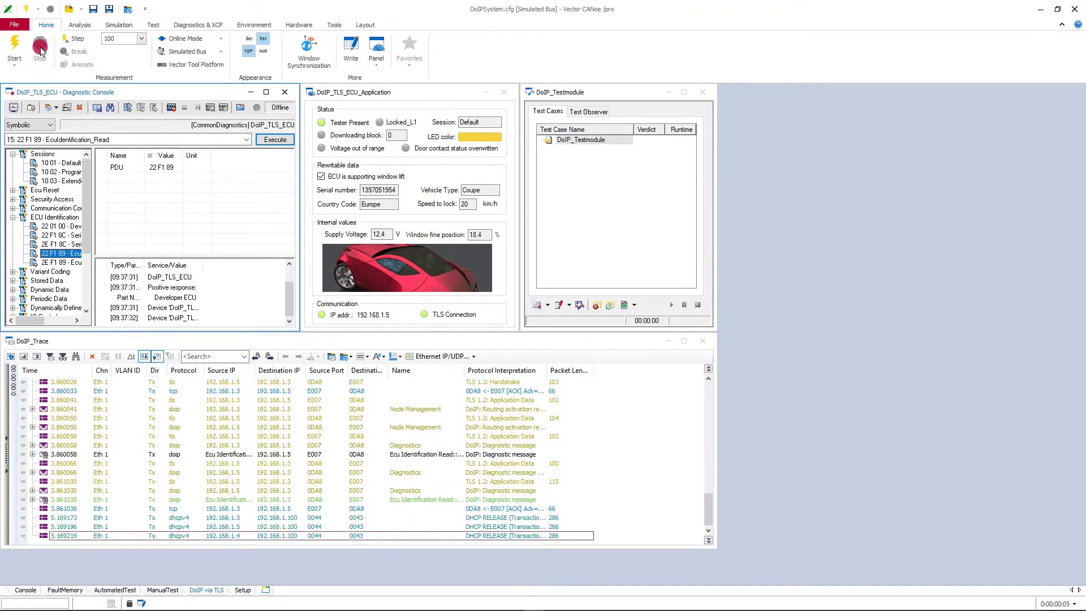
{"action": "left_click_drag", "start_coordinate": [146, 264], "coordinate": [156, 264]}
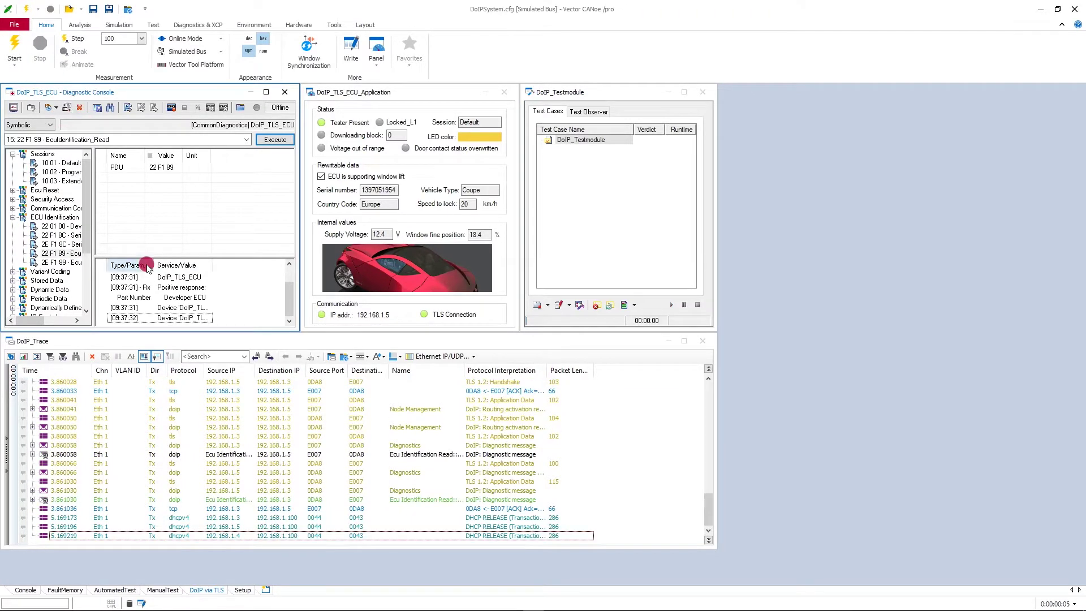
{"action": "left_click", "coordinate": [146, 298]}
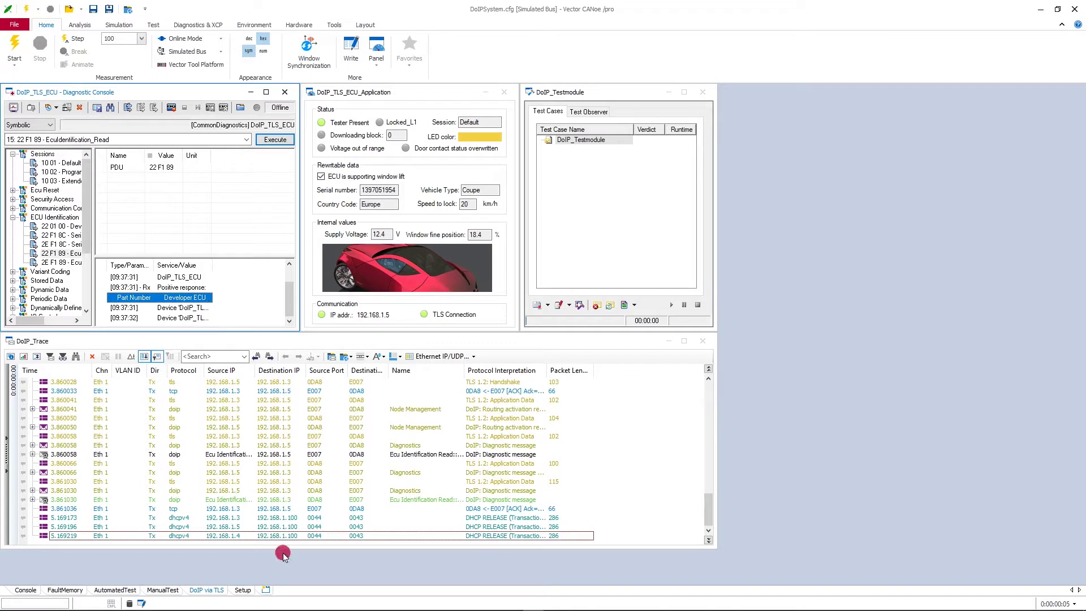
Select the tls packet at 3.861030 and expand its TLS Record to the encrypted 44-byte payload
{"action": "left_click", "coordinate": [187, 481]}
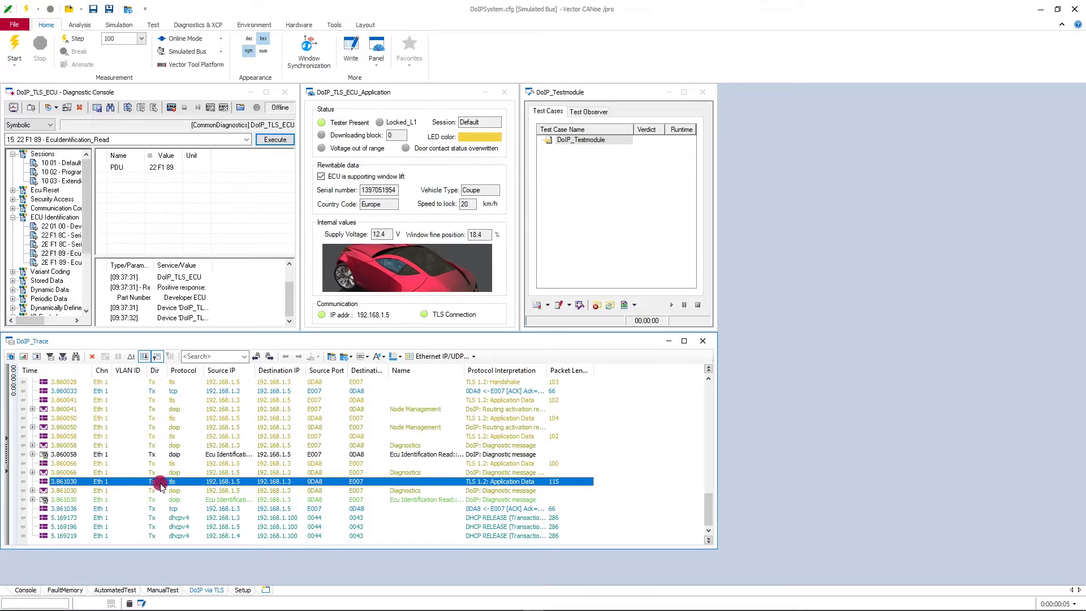
{"action": "key", "text": "ctrl+d"}
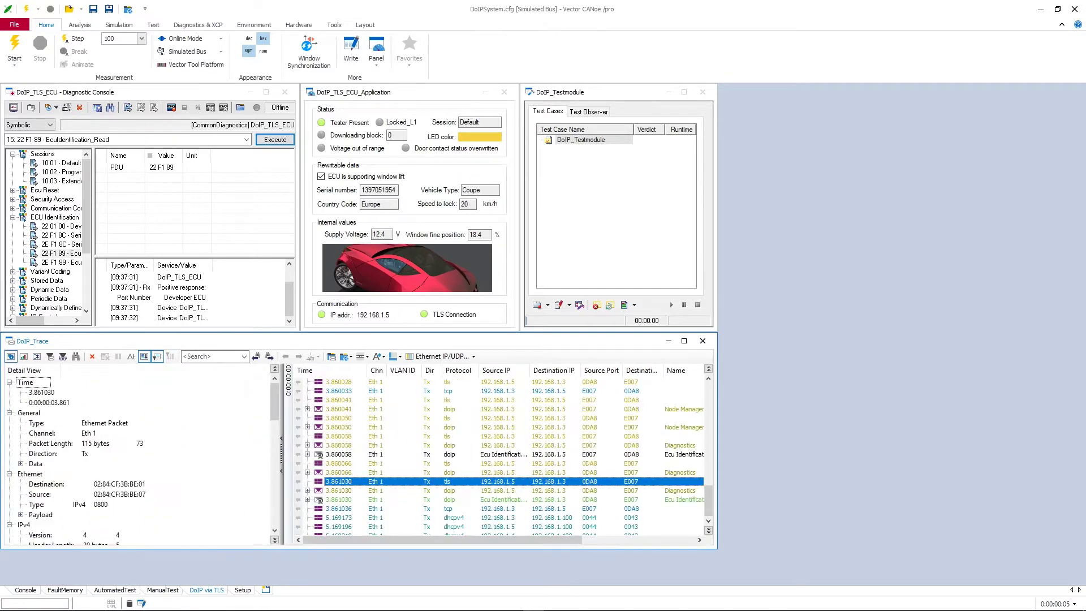
{"action": "left_click_drag", "start_coordinate": [272, 400], "coordinate": [276, 515]}
{"action": "left_click", "coordinate": [33, 525]}
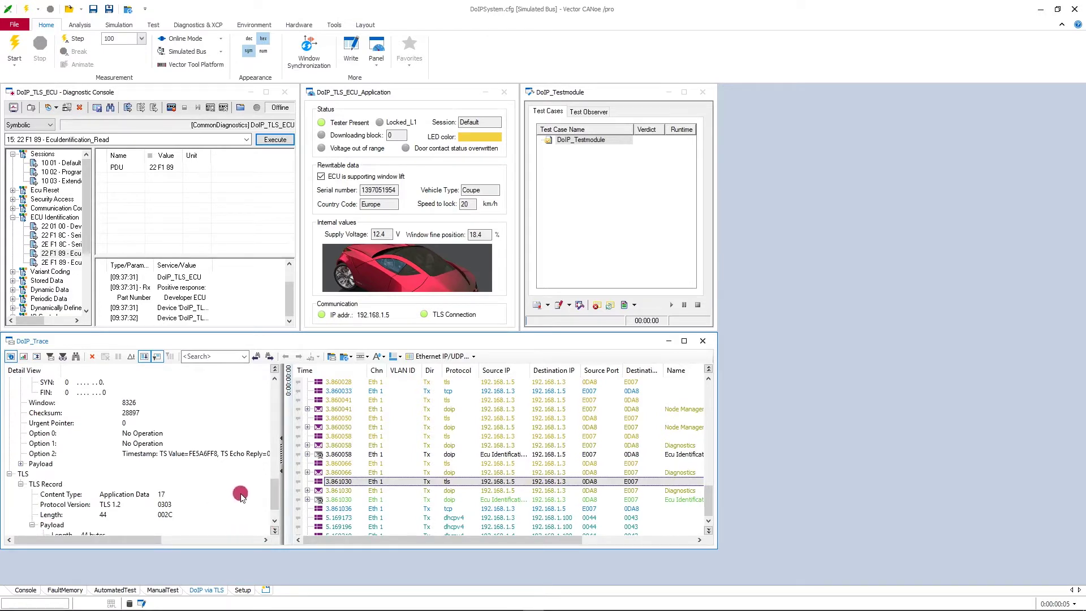
{"action": "left_click_drag", "start_coordinate": [272, 494], "coordinate": [270, 518]}
{"action": "left_click_drag", "start_coordinate": [73, 541], "coordinate": [261, 551]}
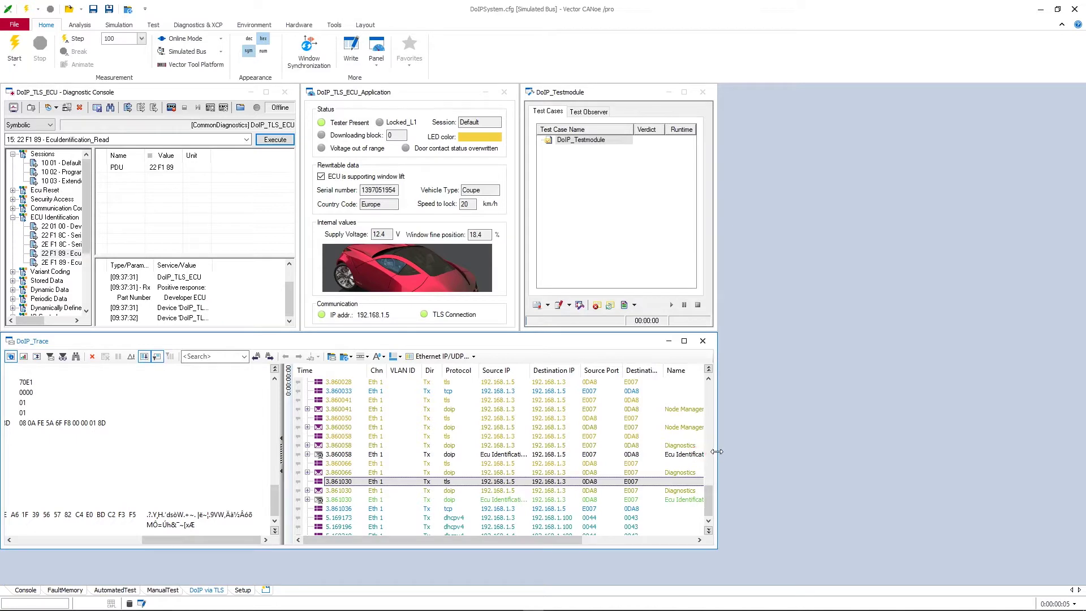
Widen the DoIP_Trace window and expand the decrypted doip Diagnostics message
{"action": "left_click_drag", "start_coordinate": [717, 451], "coordinate": [1024, 452]}
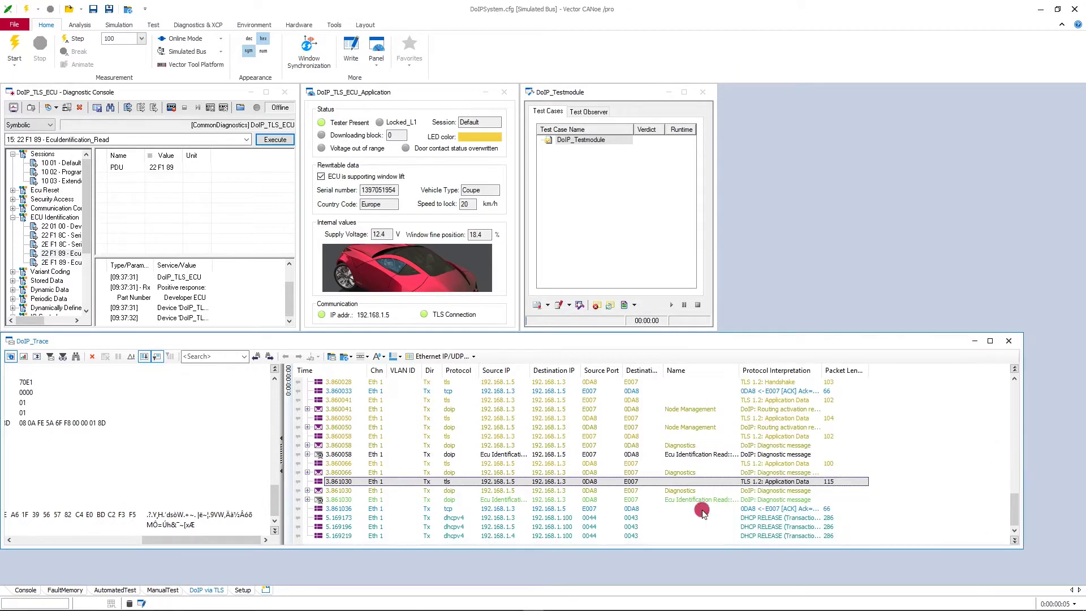
{"action": "left_click", "coordinate": [403, 490]}
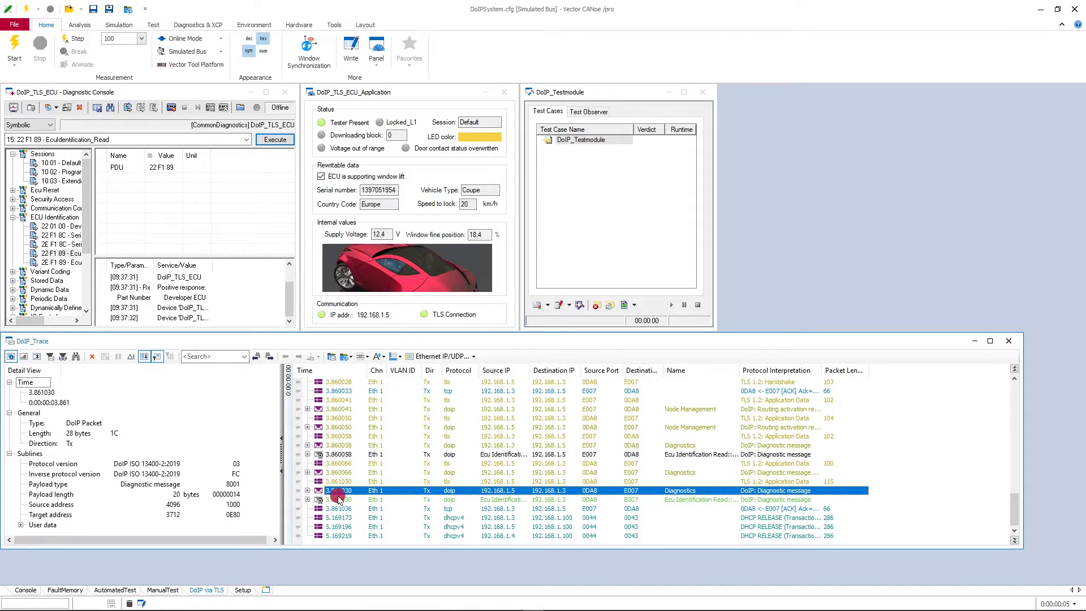
{"action": "left_click", "coordinate": [308, 490]}
{"action": "scroll", "coordinate": [370, 478], "scroll_direction": "down", "scroll_amount": 2}
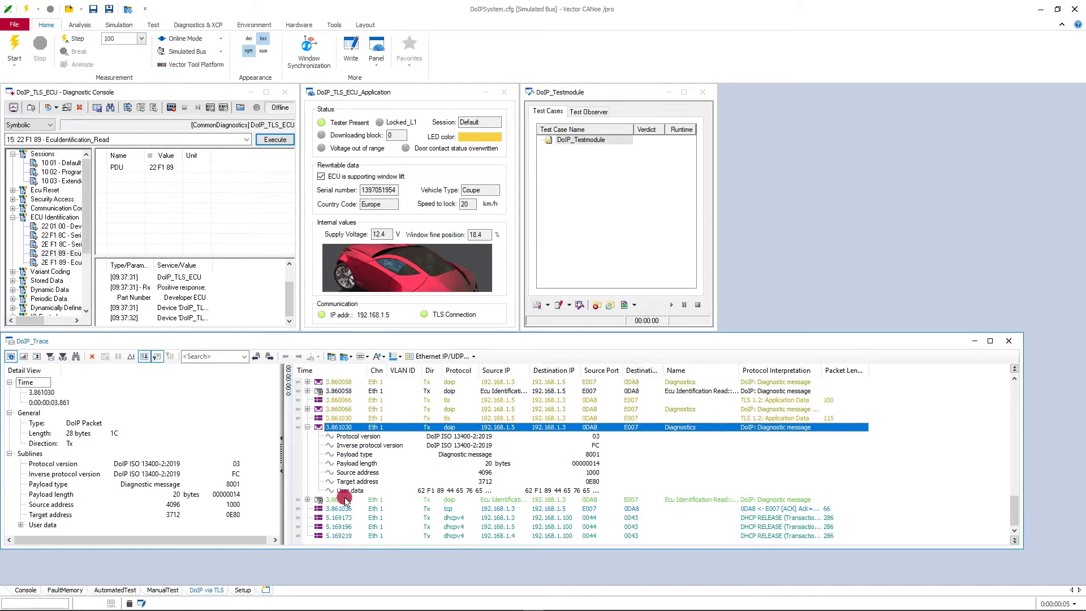
Expand the Ecu Identification response to show SID-PR 0x62, identifier 0xF189, Part Number 'Developer ECU'
{"action": "left_click", "coordinate": [474, 499]}
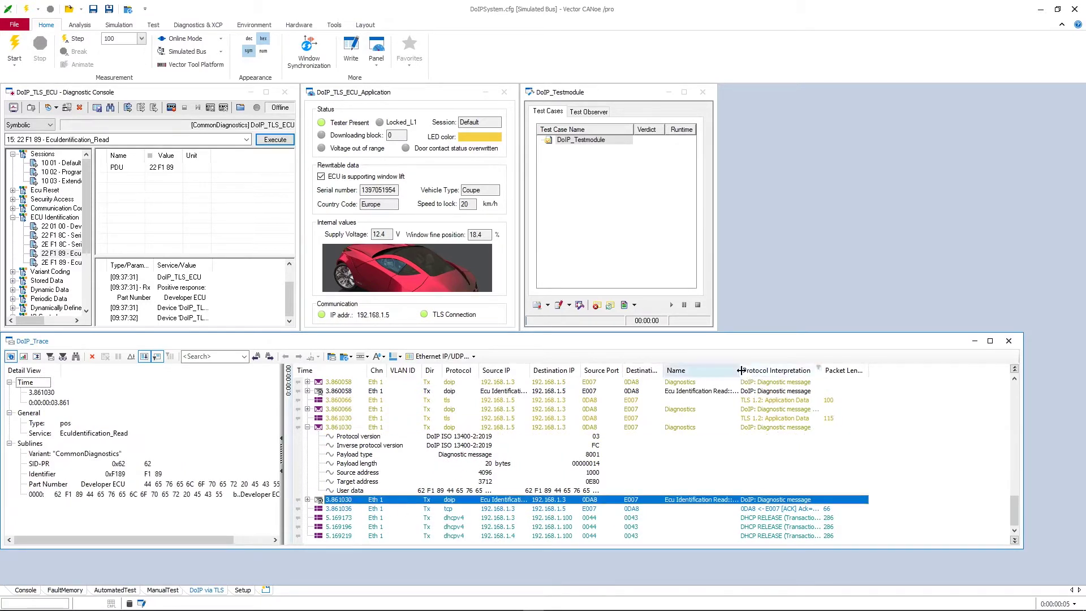
{"action": "left_click_drag", "start_coordinate": [737, 371], "coordinate": [741, 370]}
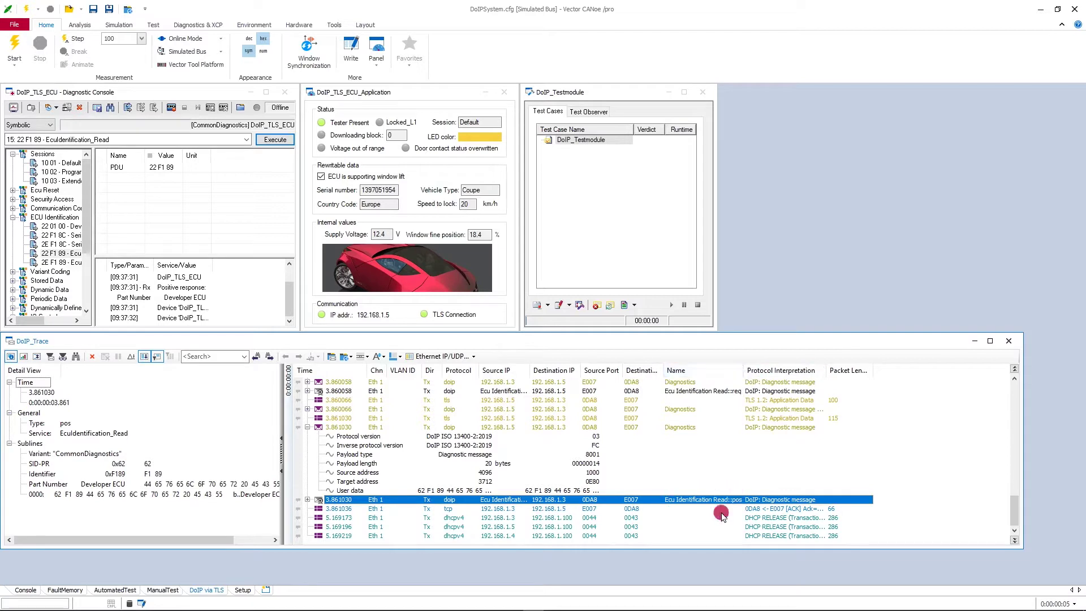
{"action": "left_click", "coordinate": [307, 500]}
{"action": "scroll", "coordinate": [370, 496], "scroll_direction": "down", "scroll_amount": 2}
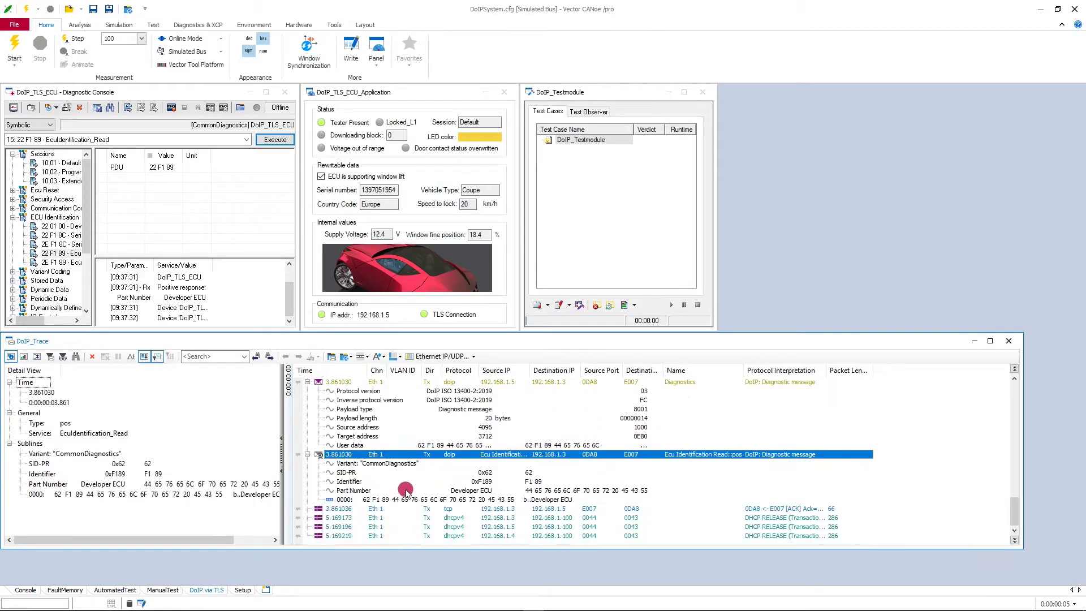
{"action": "left_click", "coordinate": [405, 491]}
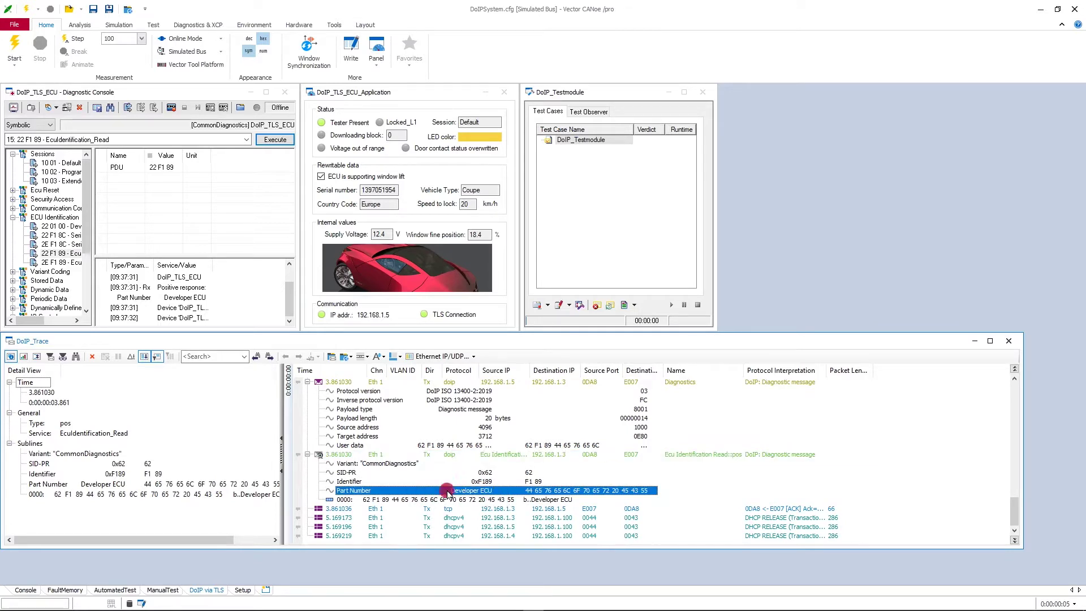
Create Configuration27 from the Ethernet (Simulation Setup) template and insert network node ECU 1 on Ethernet1
{"action": "left_click", "coordinate": [15, 25]}
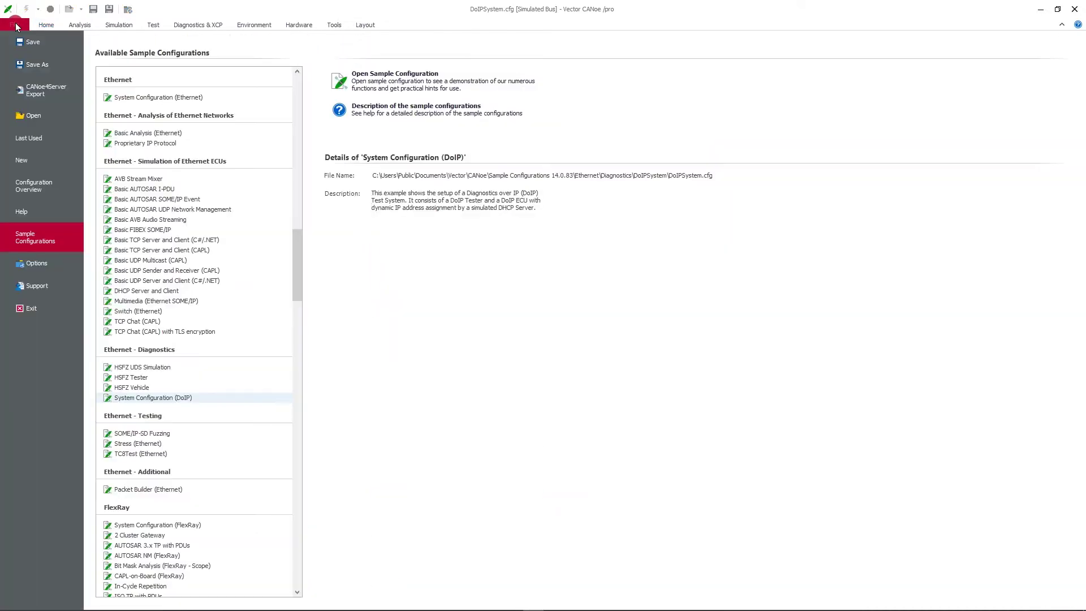
{"action": "left_click", "coordinate": [28, 160]}
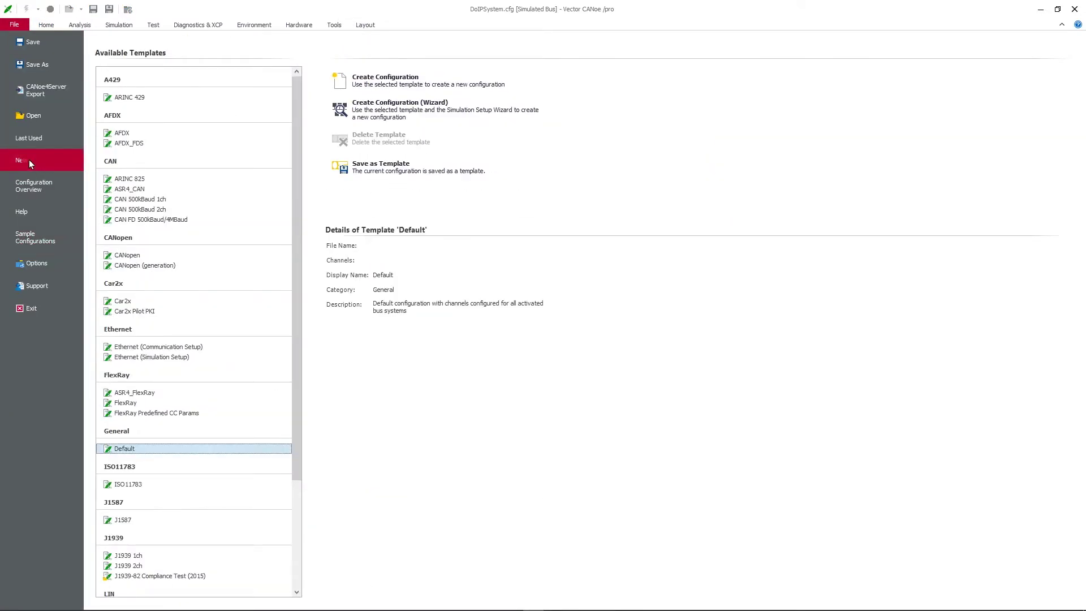
{"action": "double_click", "coordinate": [127, 361]}
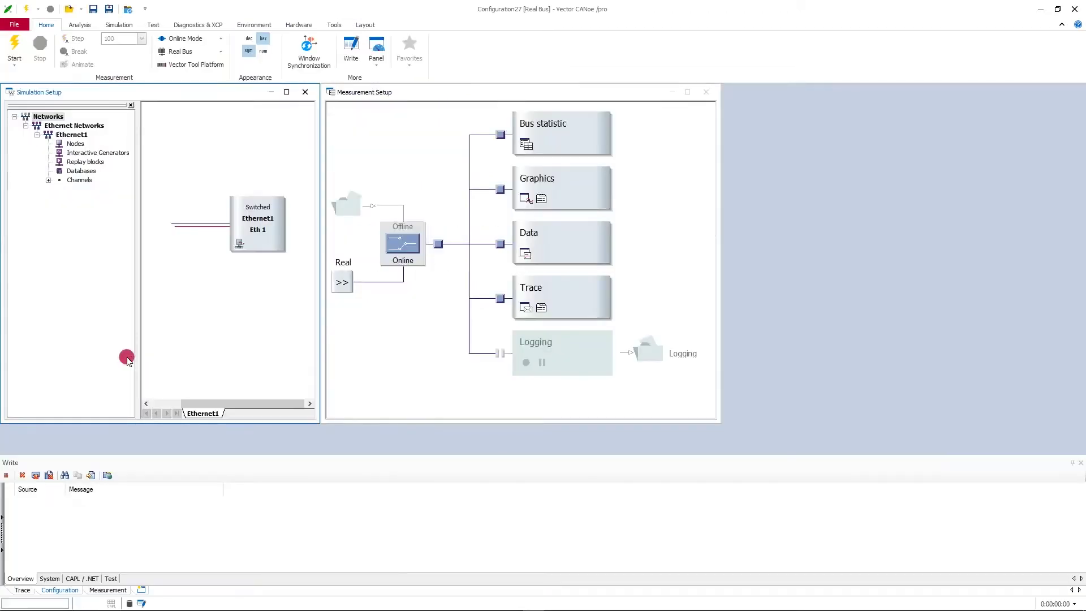
{"action": "right_click", "coordinate": [186, 224]}
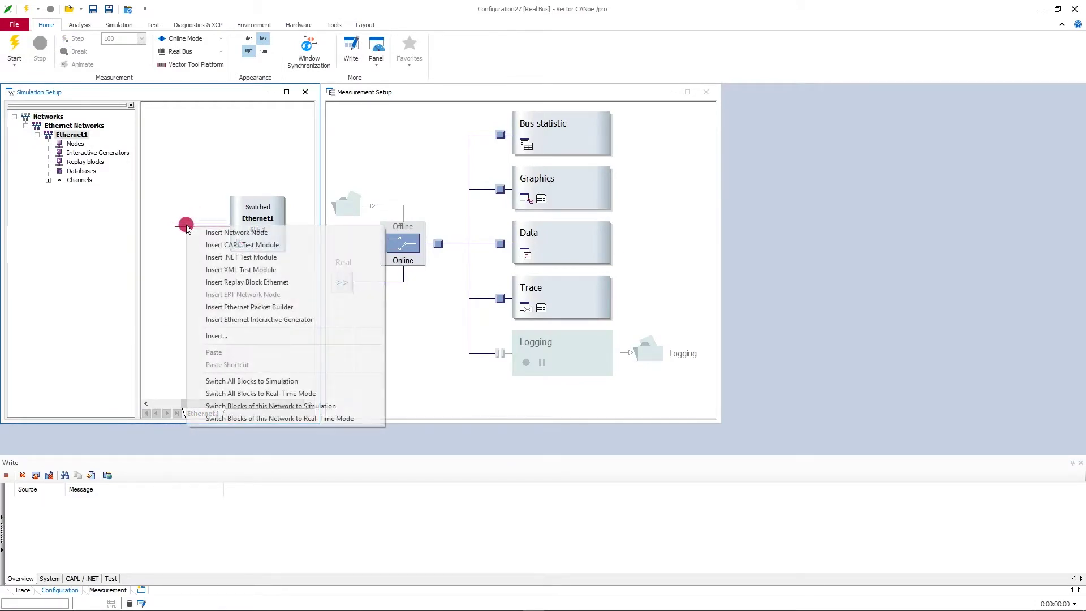
{"action": "left_click", "coordinate": [235, 232]}
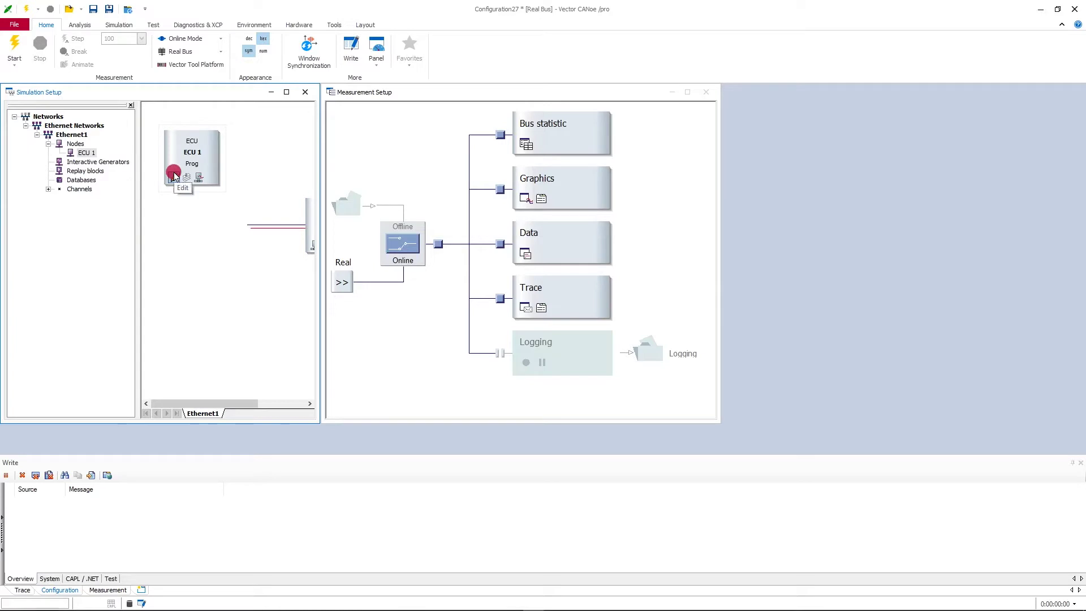
Use the CANoe TCP/IP stack with Eth 1 at 192.168.1.1, ECU 1 at 192.168.1.2, mask 255.255.255.0
{"action": "left_click", "coordinate": [119, 25]}
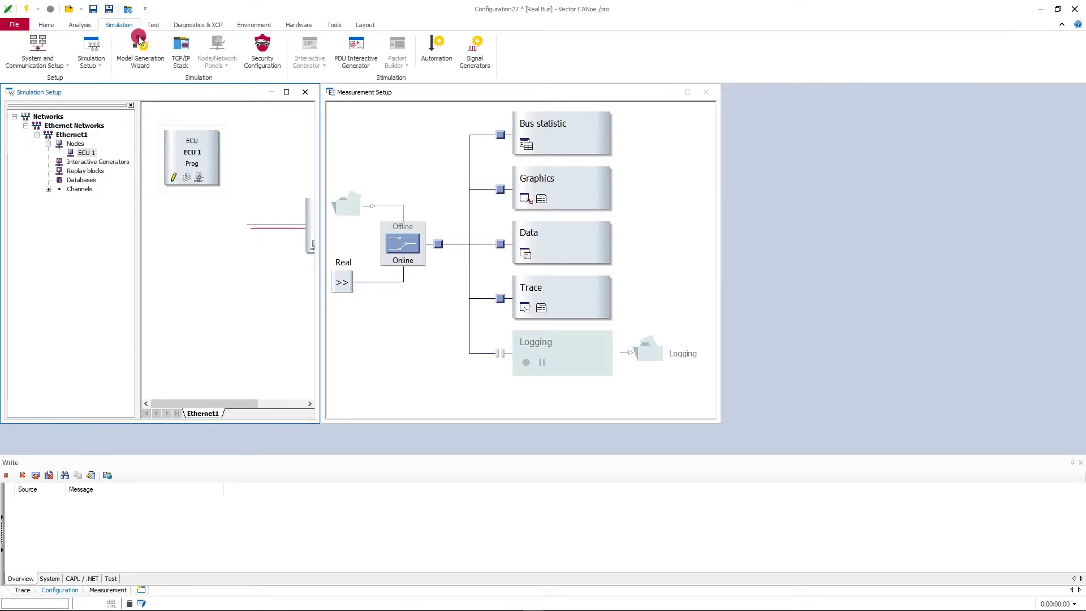
{"action": "left_click", "coordinate": [181, 48]}
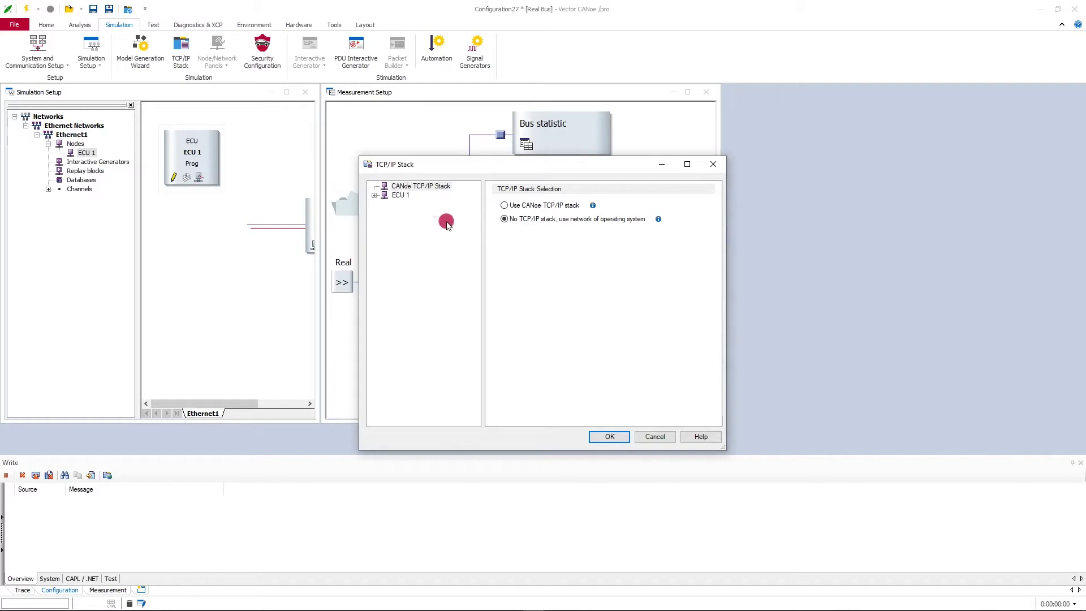
{"action": "left_click", "coordinate": [506, 207]}
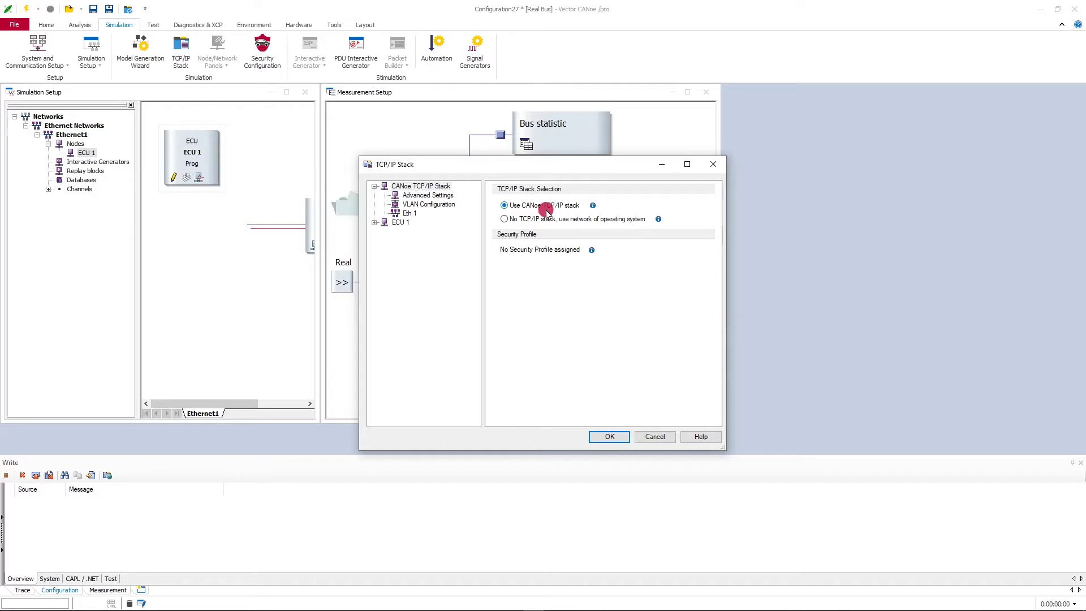
{"action": "left_click", "coordinate": [406, 213]}
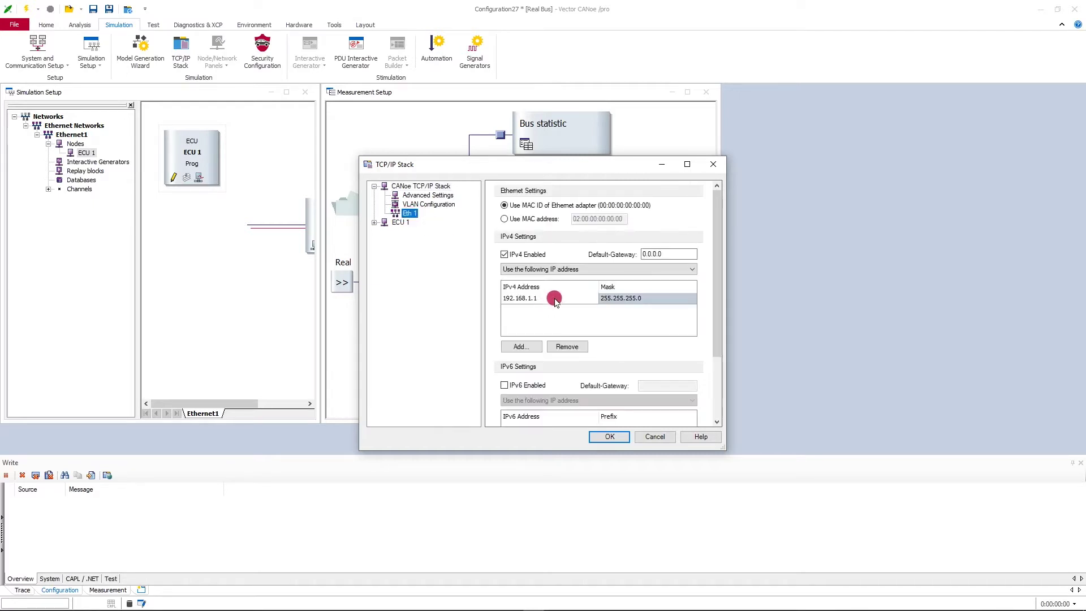
{"action": "left_click", "coordinate": [374, 223]}
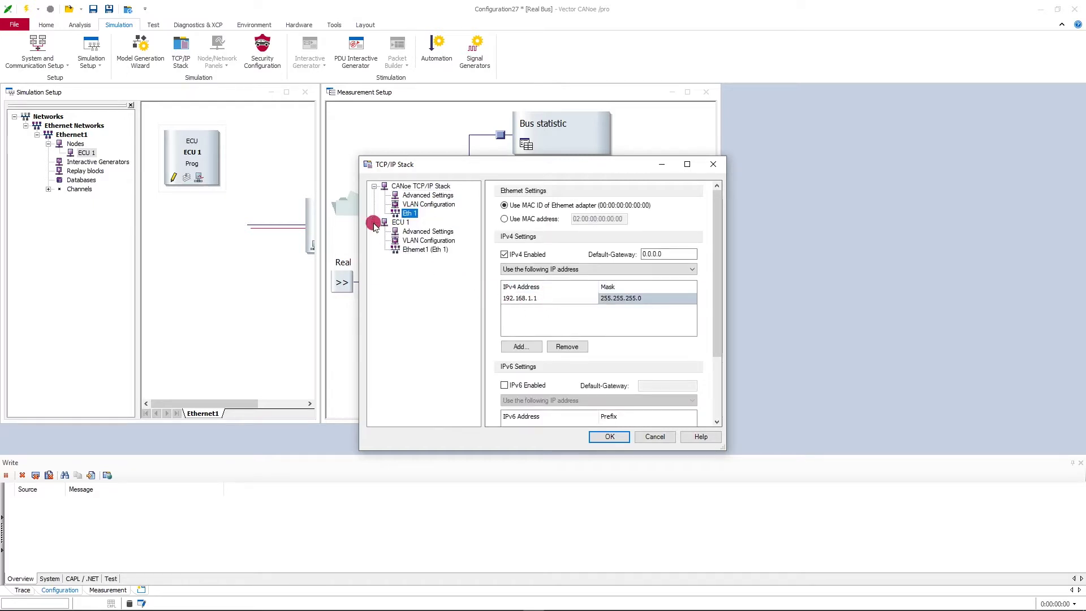
{"action": "left_click", "coordinate": [412, 249]}
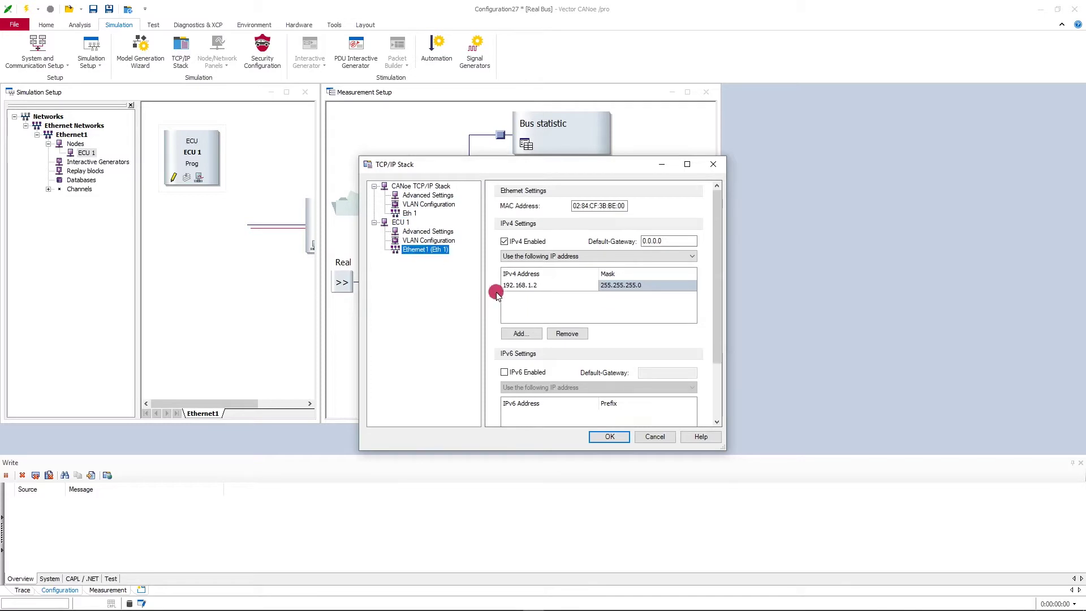
{"action": "left_click", "coordinate": [405, 213]}
{"action": "left_click", "coordinate": [422, 252]}
{"action": "left_click", "coordinate": [609, 436]}
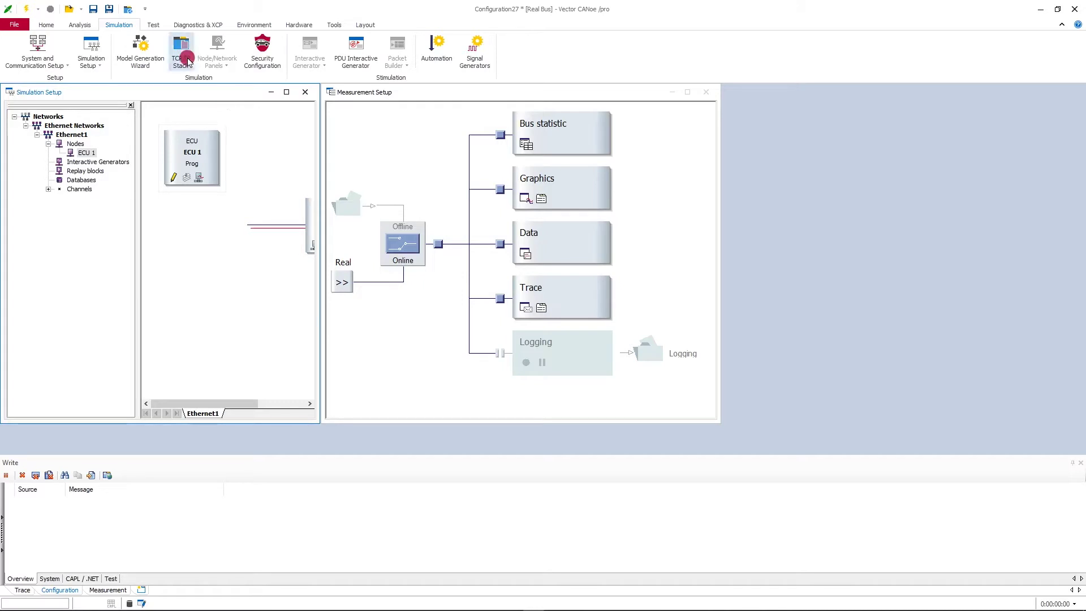
In the Security Configuration Stacks tab, assign DoIP over TLS Demo to Shared CANoe Stack and ECU 1's stack
{"action": "left_click", "coordinate": [257, 53]}
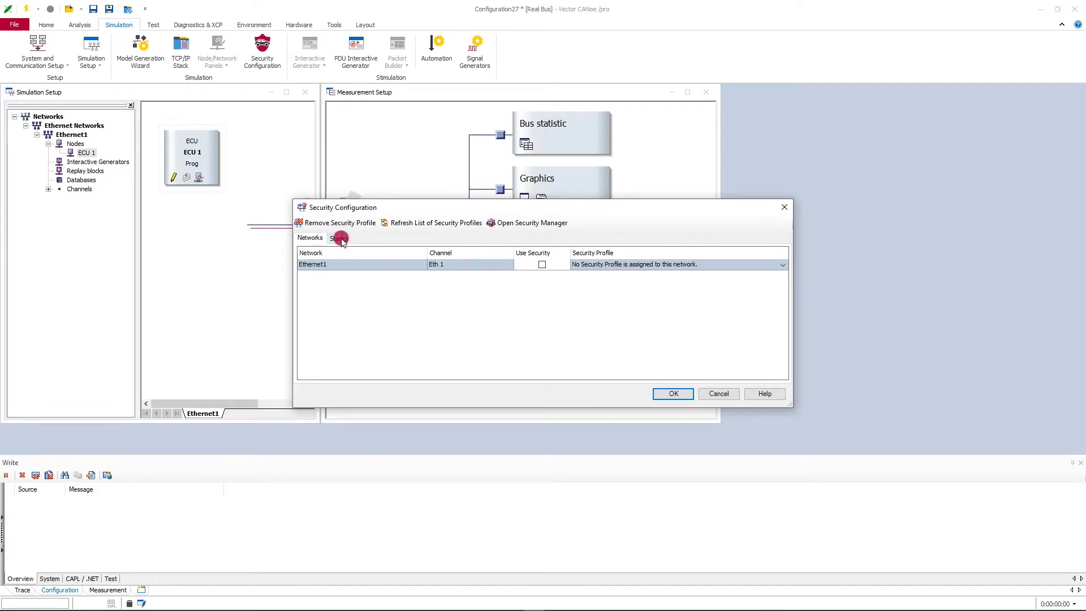
{"action": "left_click", "coordinate": [338, 238]}
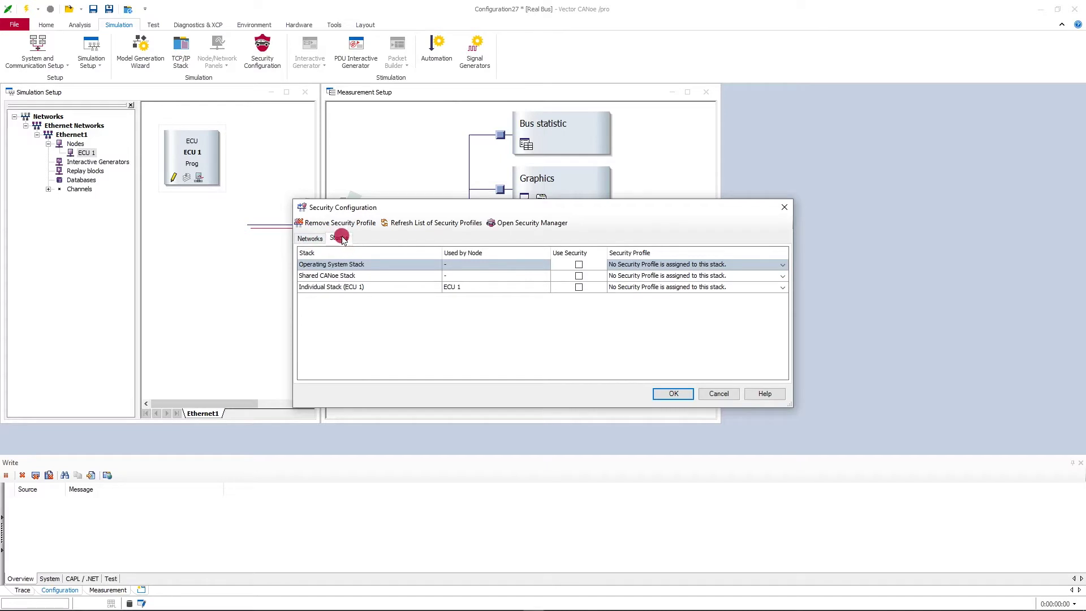
{"action": "left_click", "coordinate": [335, 276]}
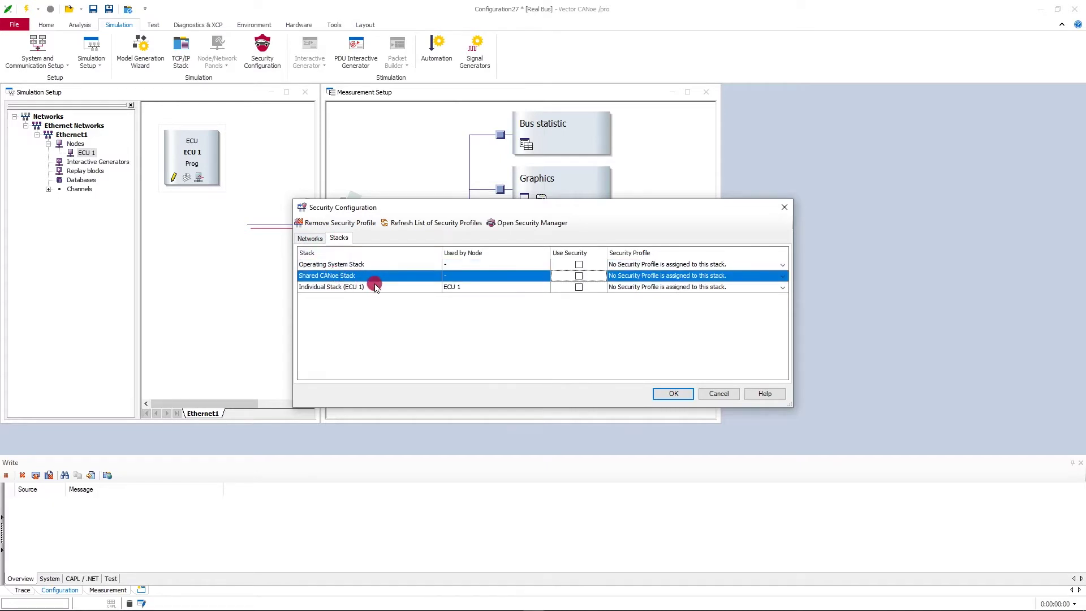
{"action": "left_click", "coordinate": [783, 276]}
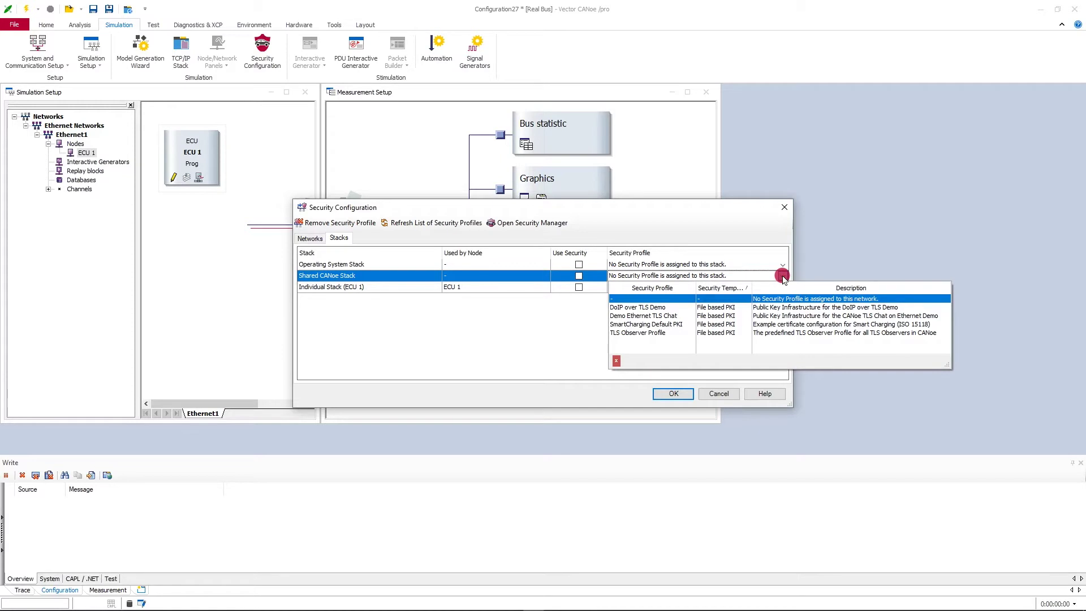
{"action": "left_click", "coordinate": [753, 307]}
{"action": "left_click", "coordinate": [783, 287]}
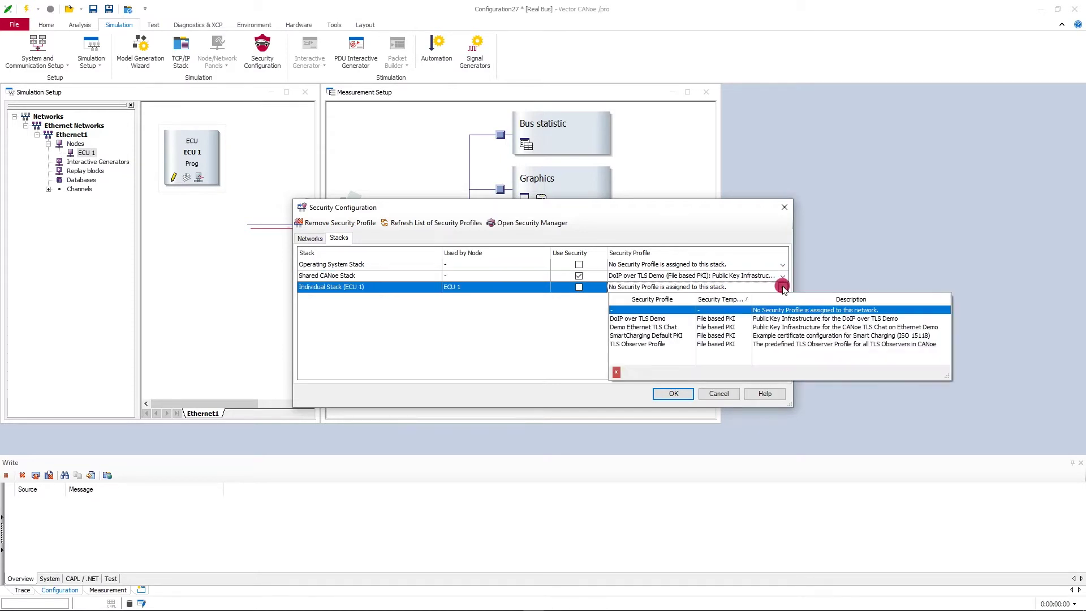
{"action": "left_click", "coordinate": [772, 318]}
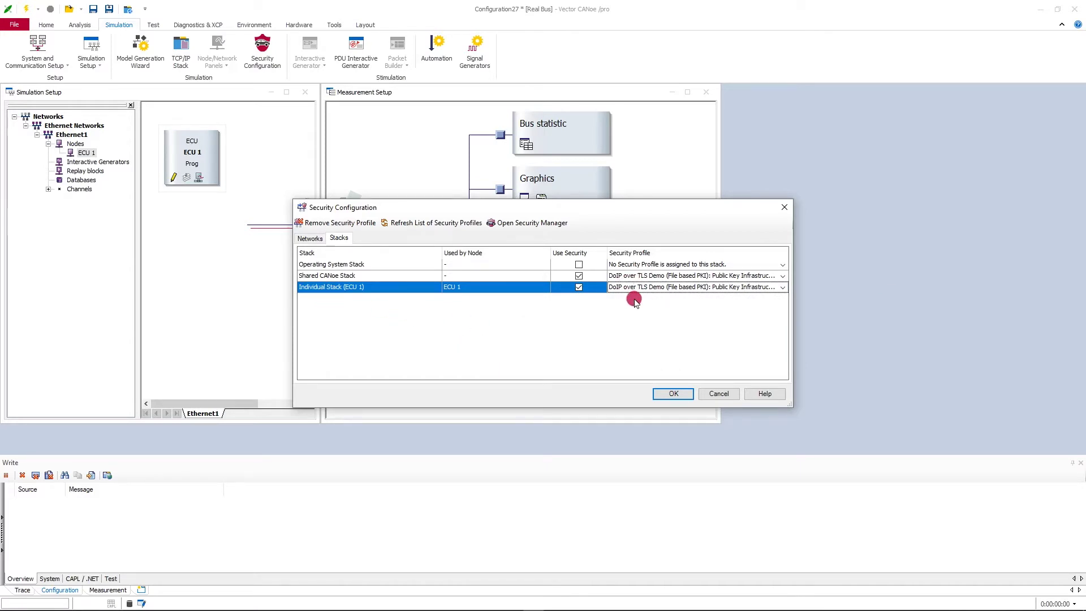
Inspect the DoIP over TLS Demo profile's Server1 certificate in Security Manager, then close it
{"action": "left_click", "coordinate": [537, 224]}
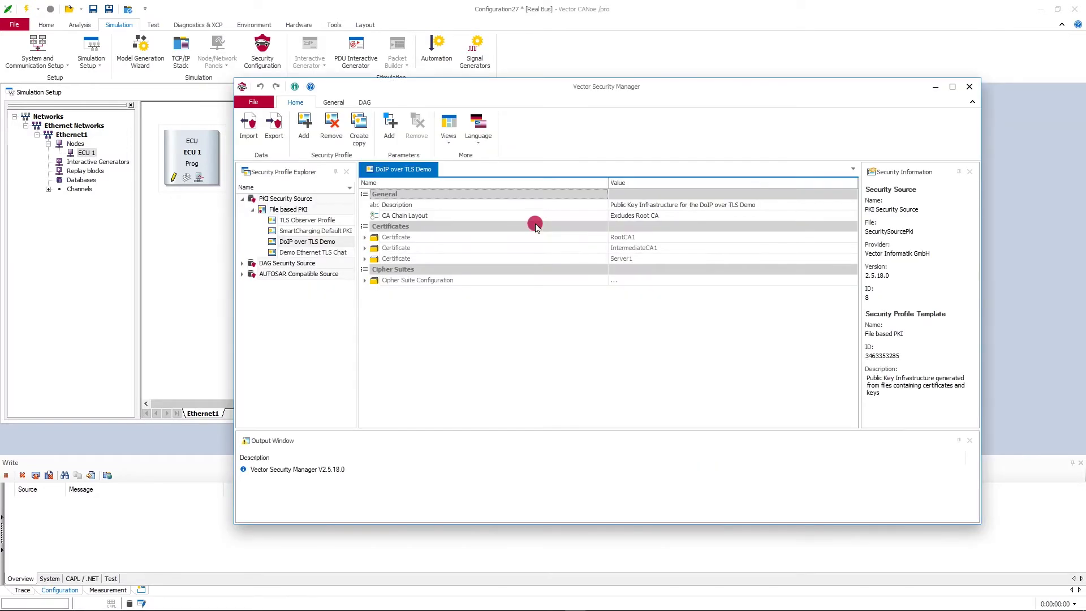
{"action": "left_click", "coordinate": [277, 241]}
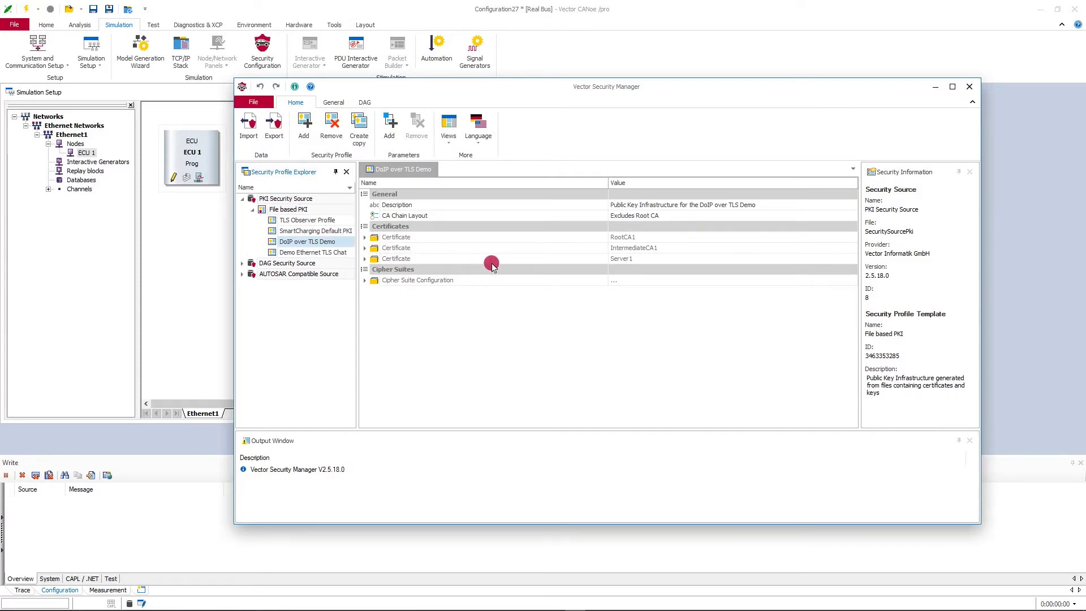
{"action": "left_click", "coordinate": [439, 259]}
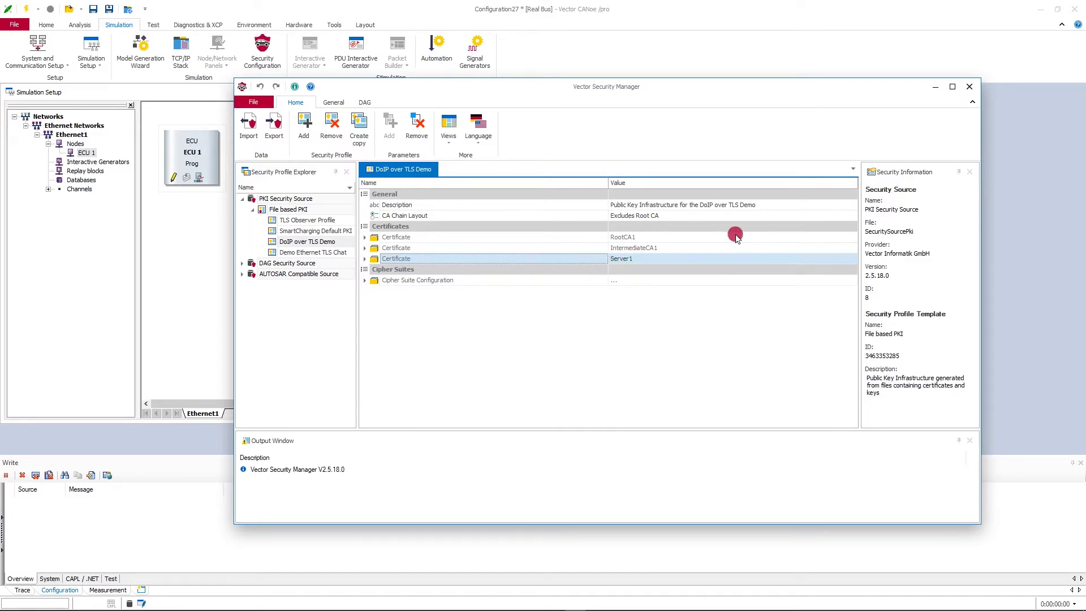
{"action": "left_click", "coordinate": [968, 87]}
Confirm the security settings and add the GenericUDS standard diagnostic description on Ethernet1
{"action": "left_click", "coordinate": [673, 393]}
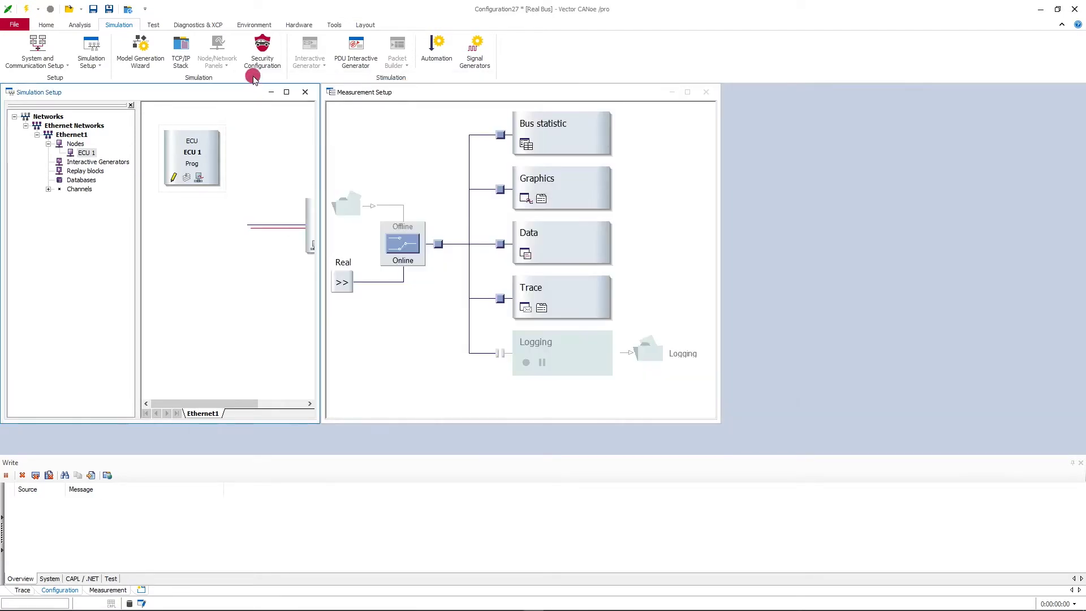
{"action": "left_click", "coordinate": [196, 25]}
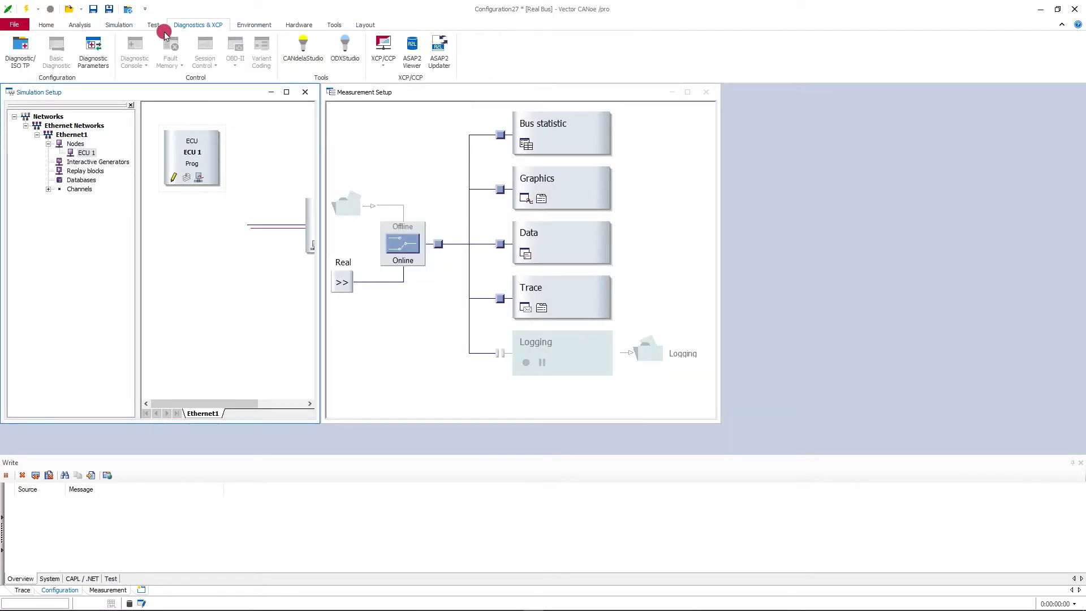
{"action": "left_click", "coordinate": [20, 51]}
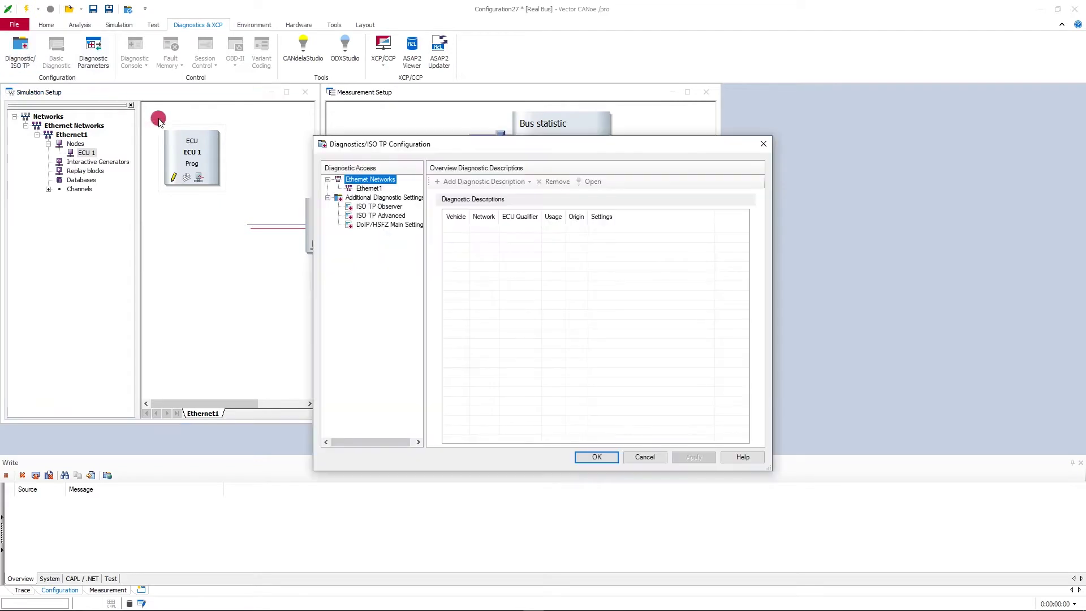
{"action": "left_click", "coordinate": [367, 189]}
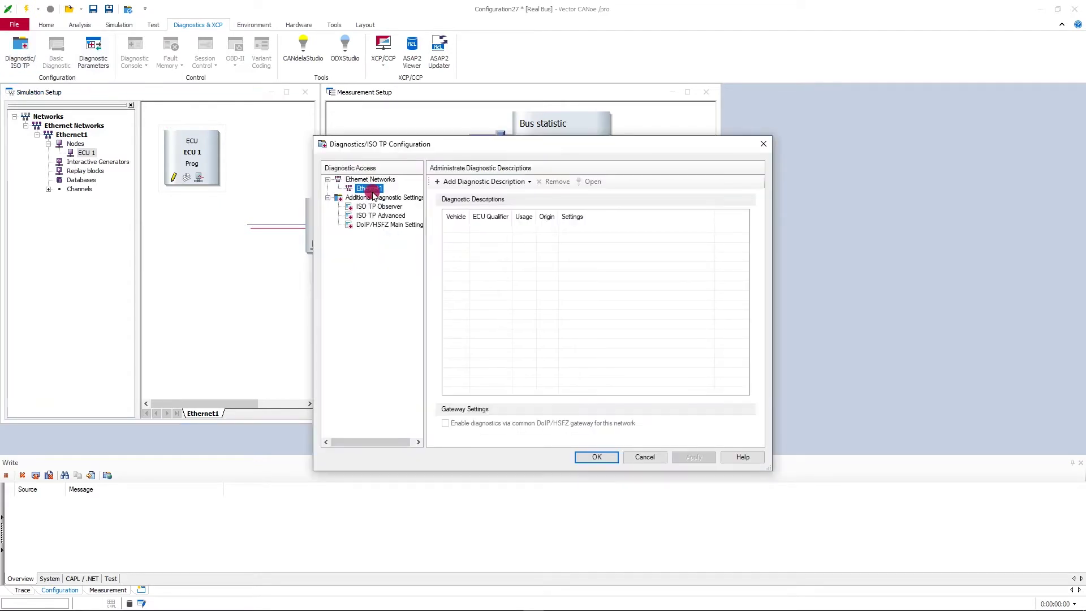
{"action": "left_click", "coordinate": [470, 182]}
{"action": "mouse_move", "coordinate": [547, 233]}
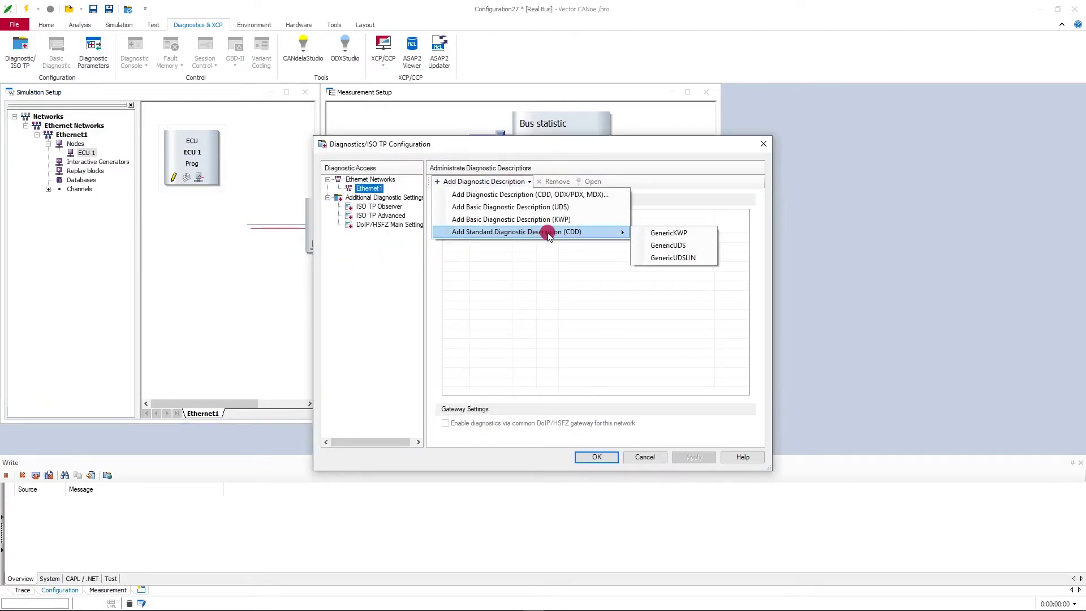
{"action": "left_click", "coordinate": [703, 247]}
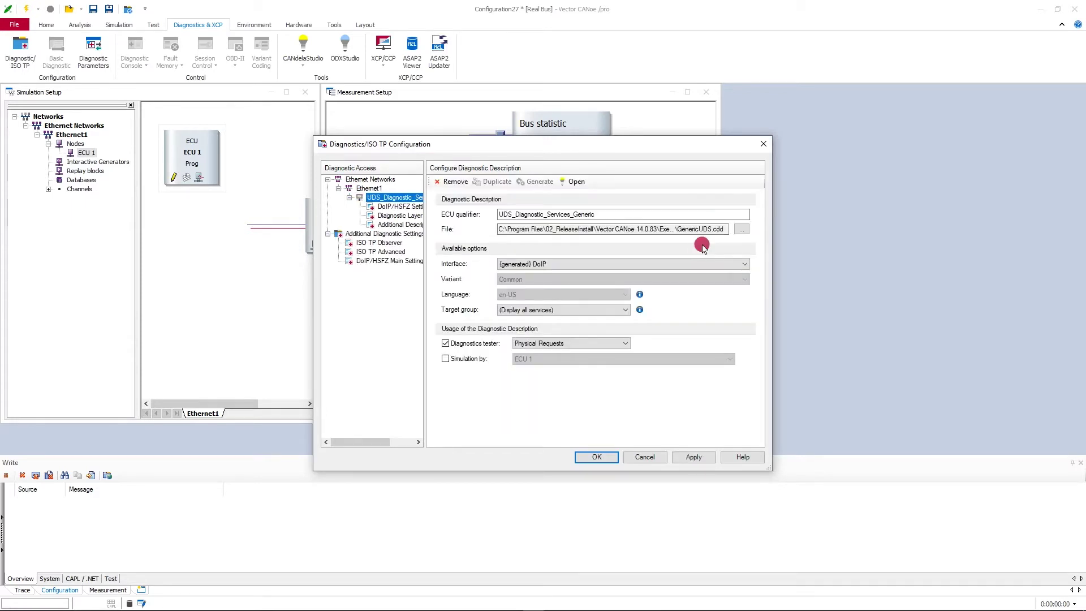
Have ECU 1 simulate the description, rename its qualifier to DoIP_ECU, and apply
{"action": "left_click", "coordinate": [446, 358]}
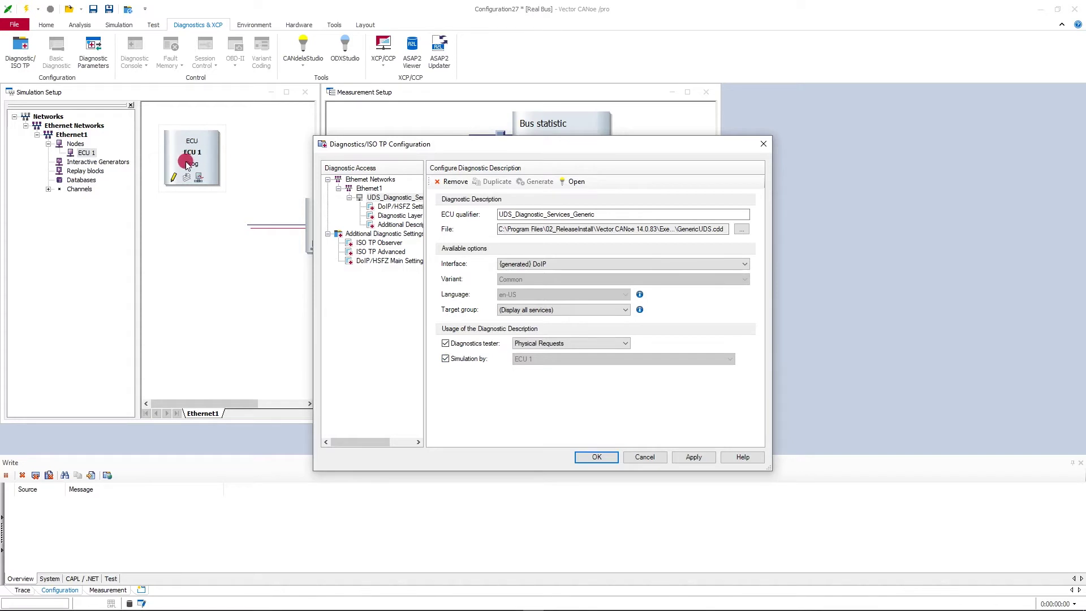
{"action": "double_click", "coordinate": [604, 214]}
{"action": "type", "text": "DoIP_ECU"}
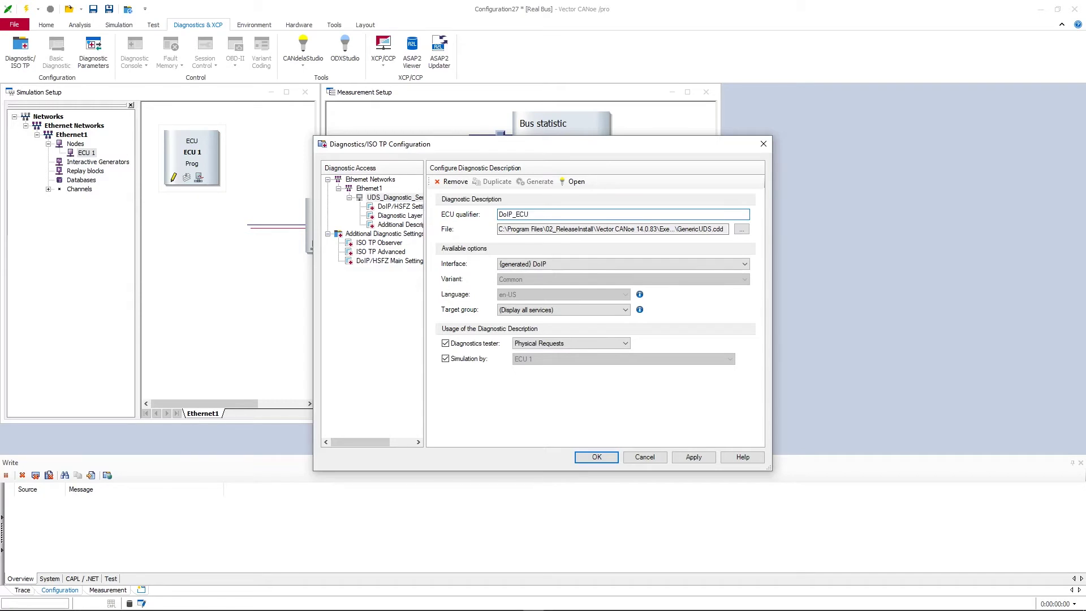
{"action": "left_click", "coordinate": [694, 456]}
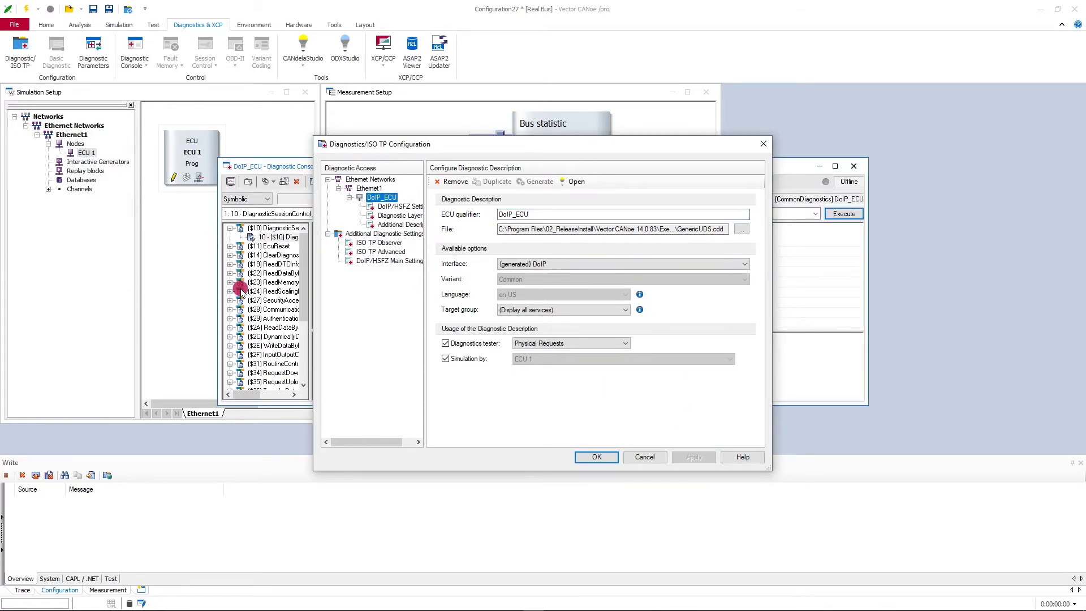
Set the DoIP_ECU tester adapter to [Eth1] 192.168.1.1/24
{"action": "left_click", "coordinate": [398, 207]}
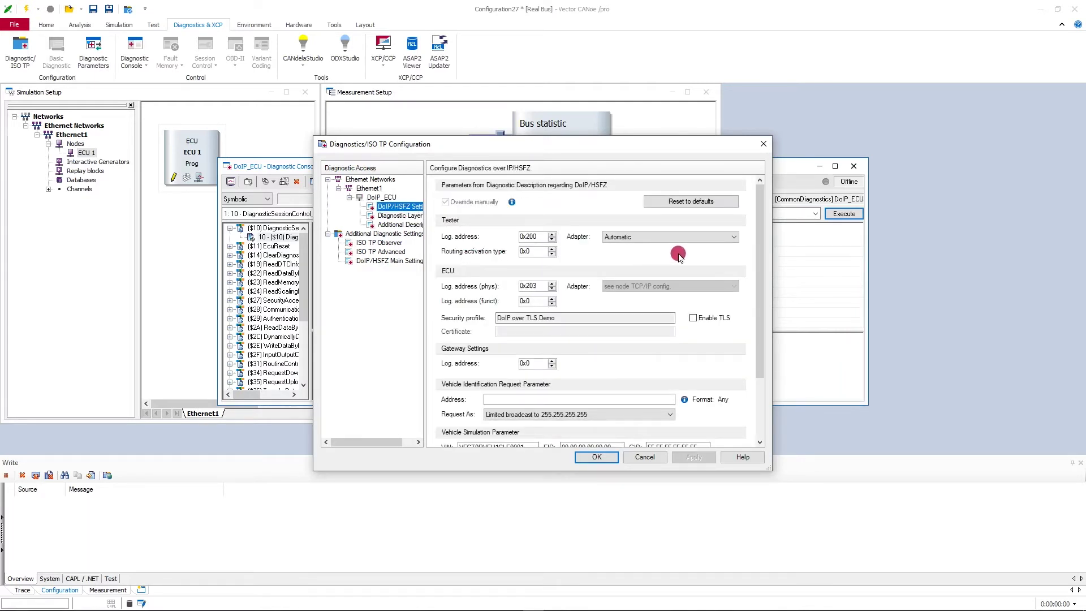
{"action": "left_click", "coordinate": [734, 237]}
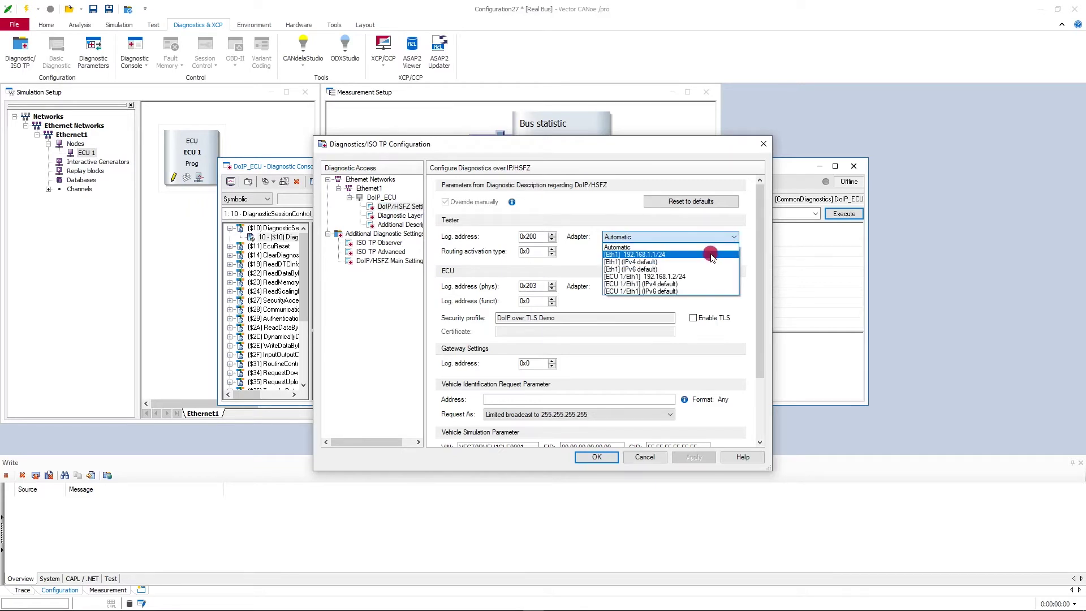
{"action": "left_click", "coordinate": [712, 255]}
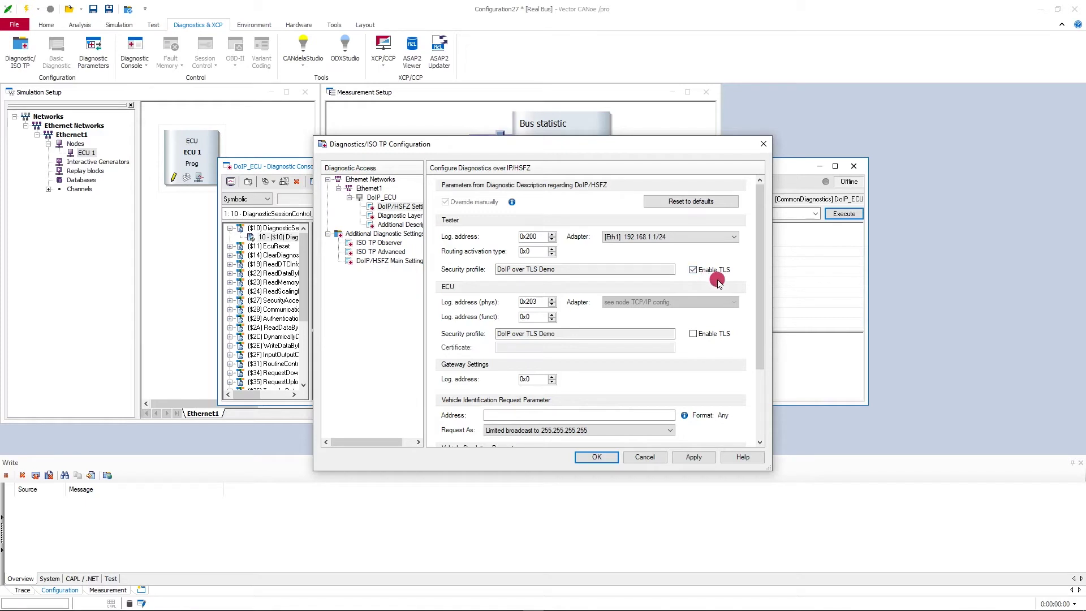
Enable TLS for both tester and ECU, with Server1 as the ECU certificate
{"action": "left_click", "coordinate": [693, 270]}
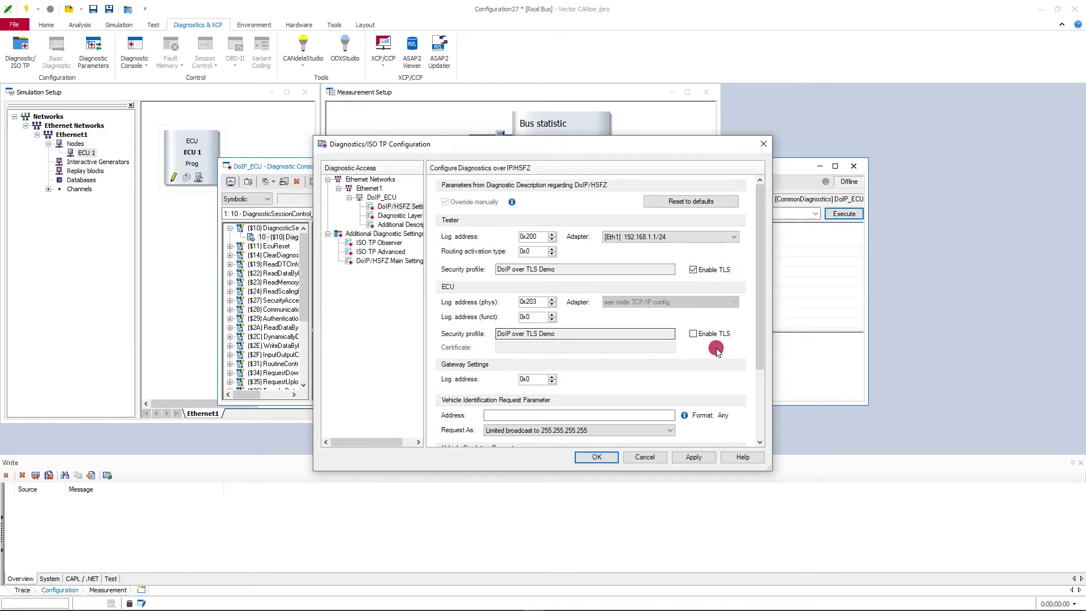
{"action": "left_click", "coordinate": [695, 334]}
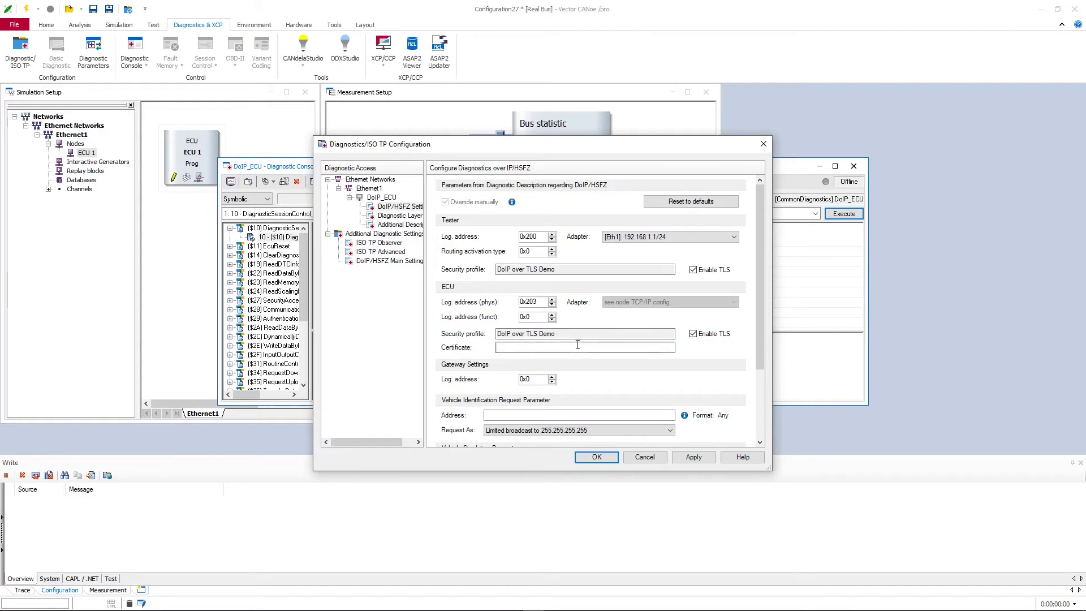
{"action": "left_click", "coordinate": [525, 347]}
{"action": "type", "text": "Server1"}
Set the DoIP/HSFZ main protocol to DoIP V3 (ISO 13400-2:2019) and confirm with OK
{"action": "left_click", "coordinate": [384, 261]}
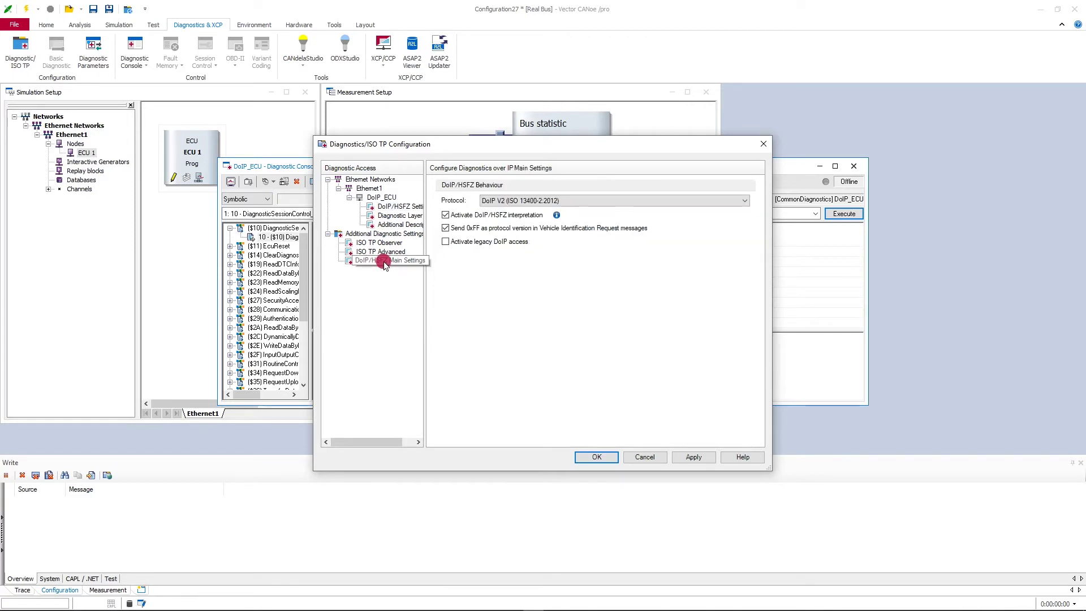
{"action": "left_click", "coordinate": [529, 202]}
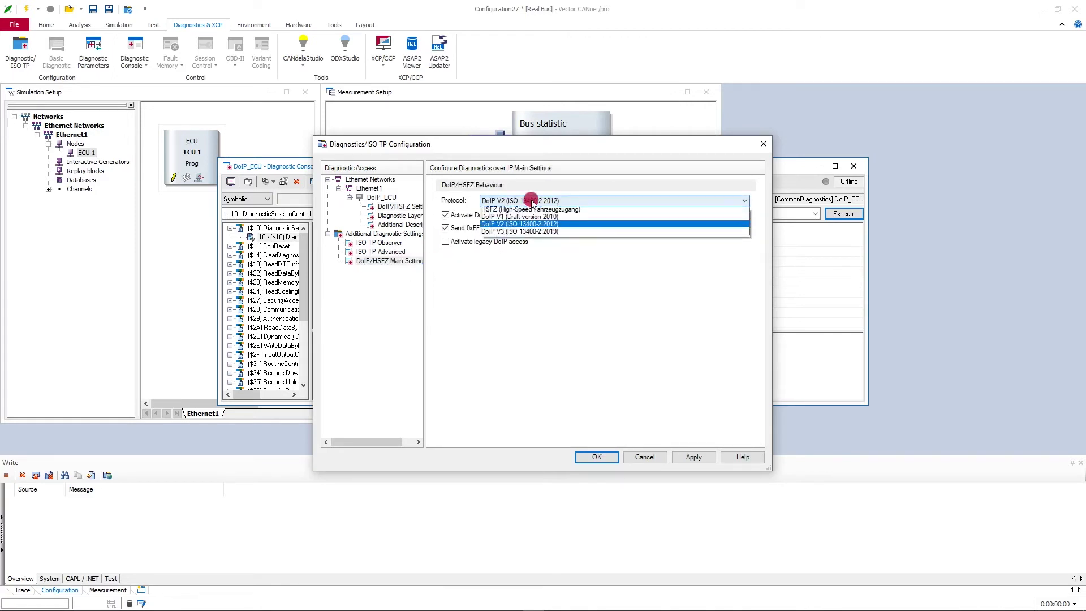
{"action": "left_click", "coordinate": [541, 233]}
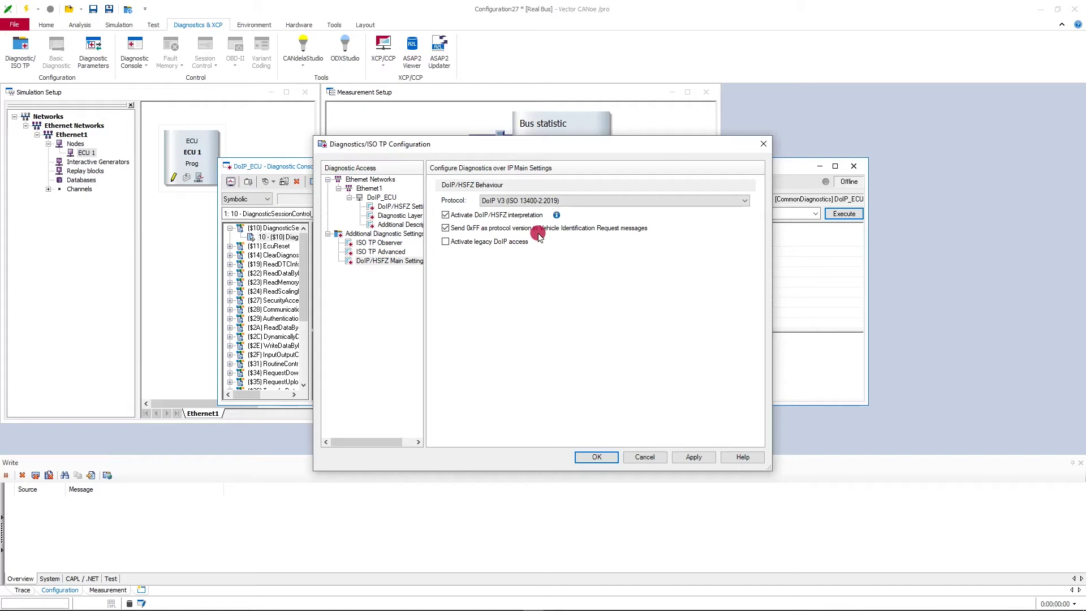
{"action": "left_click", "coordinate": [601, 457]}
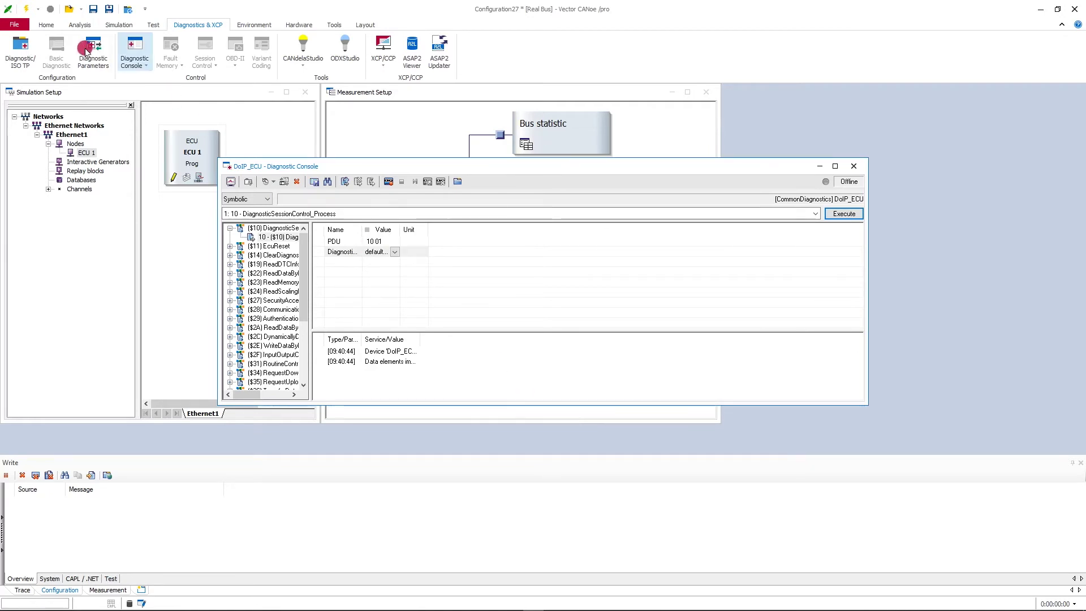
Switch the measurement to simulated bus mode
{"action": "left_click", "coordinate": [46, 25]}
{"action": "left_click", "coordinate": [187, 51]}
{"action": "left_click", "coordinate": [194, 96]}
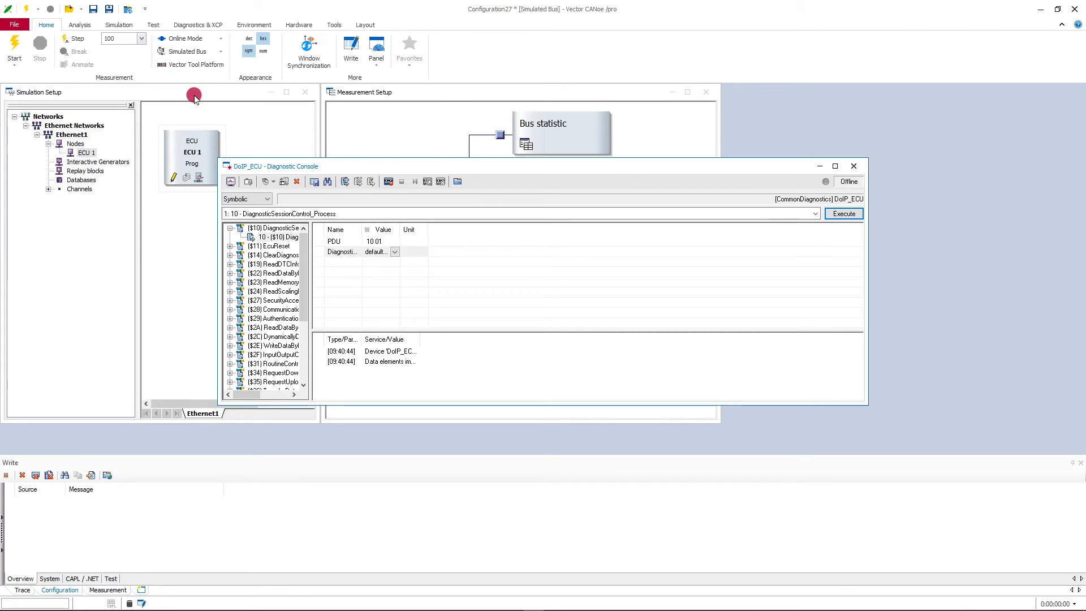
Restore the Trace window, park a narrowed Diagnostic Console at lower right, and enlarge Trace
{"action": "right_click", "coordinate": [460, 167]}
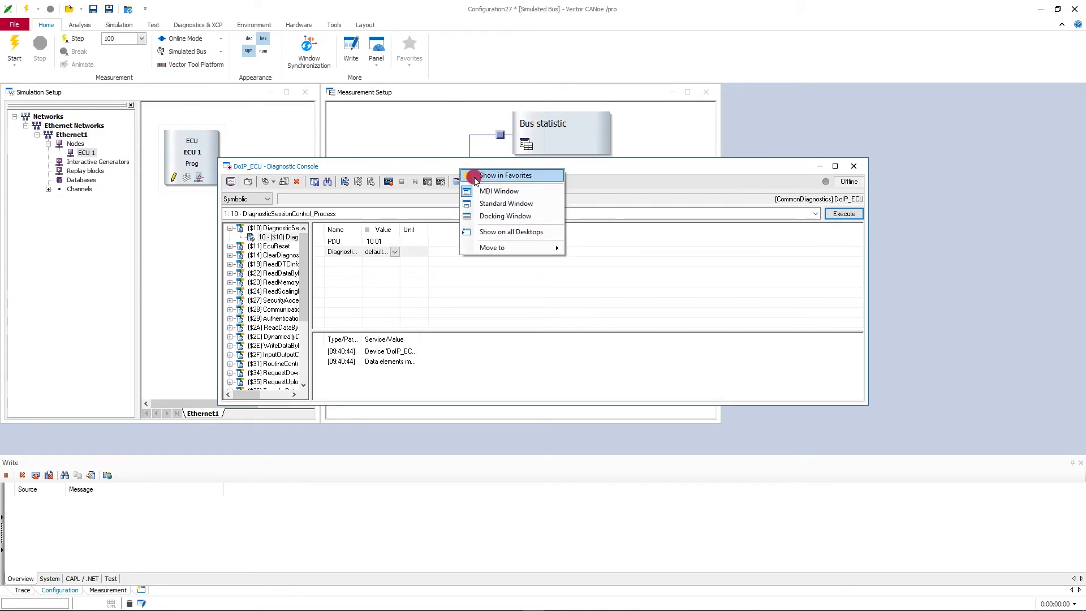
{"action": "mouse_move", "coordinate": [486, 247]}
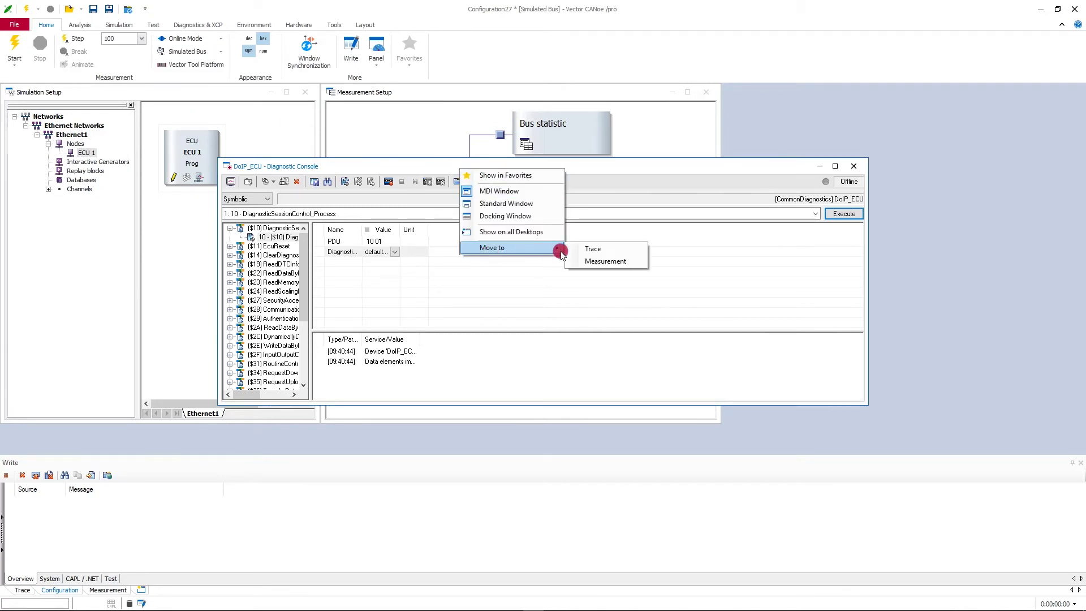
{"action": "left_click", "coordinate": [615, 251]}
{"action": "left_click", "coordinate": [22, 590]}
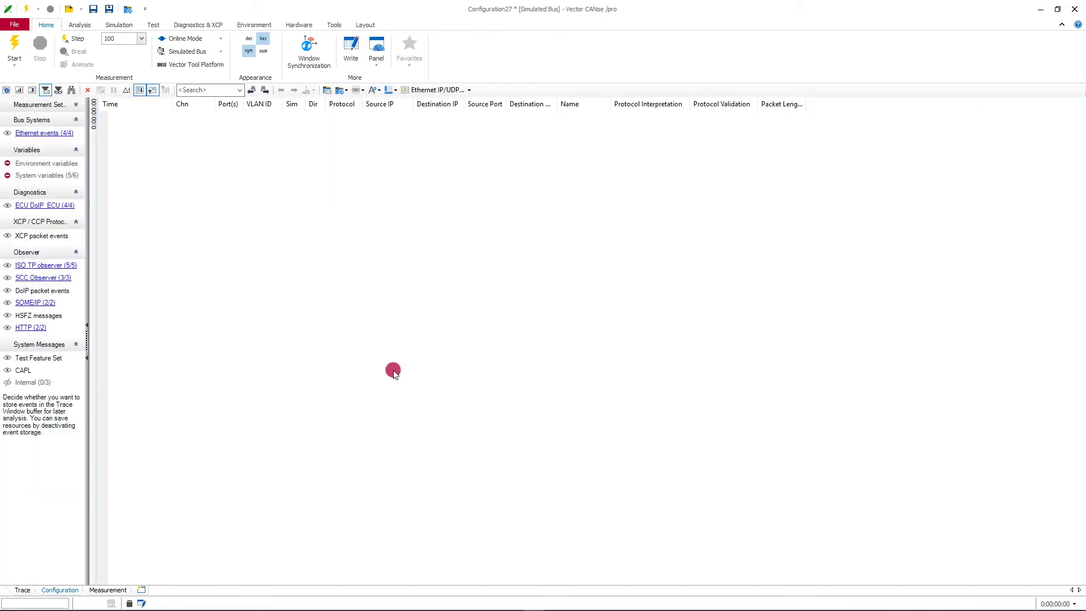
{"action": "left_click", "coordinate": [1061, 24]}
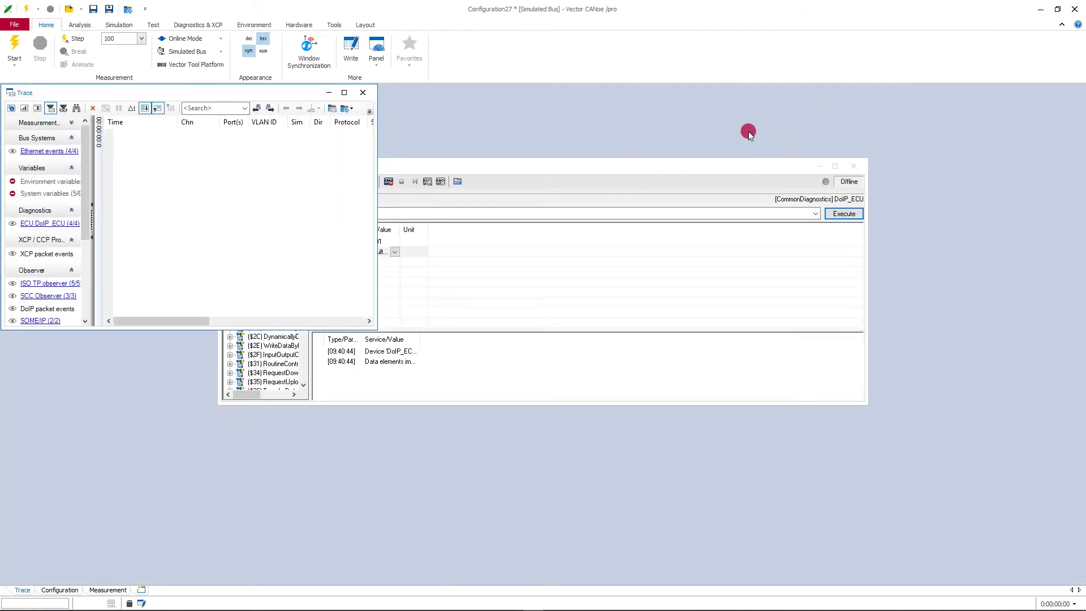
{"action": "left_click_drag", "start_coordinate": [606, 166], "coordinate": [825, 345]}
{"action": "left_click_drag", "start_coordinate": [434, 343], "coordinate": [678, 345]}
{"action": "mouse_move", "coordinate": [371, 331]}
{"action": "left_mouse_down"}
{"action": "mouse_move", "coordinate": [721, 368]}
{"action": "mouse_move", "coordinate": [1066, 456]}
{"action": "left_mouse_up"}
Start the simulation and send the 10 DiagnosticSessionControl default session request
{"action": "left_click", "coordinate": [16, 42]}
{"action": "left_click", "coordinate": [755, 480]}
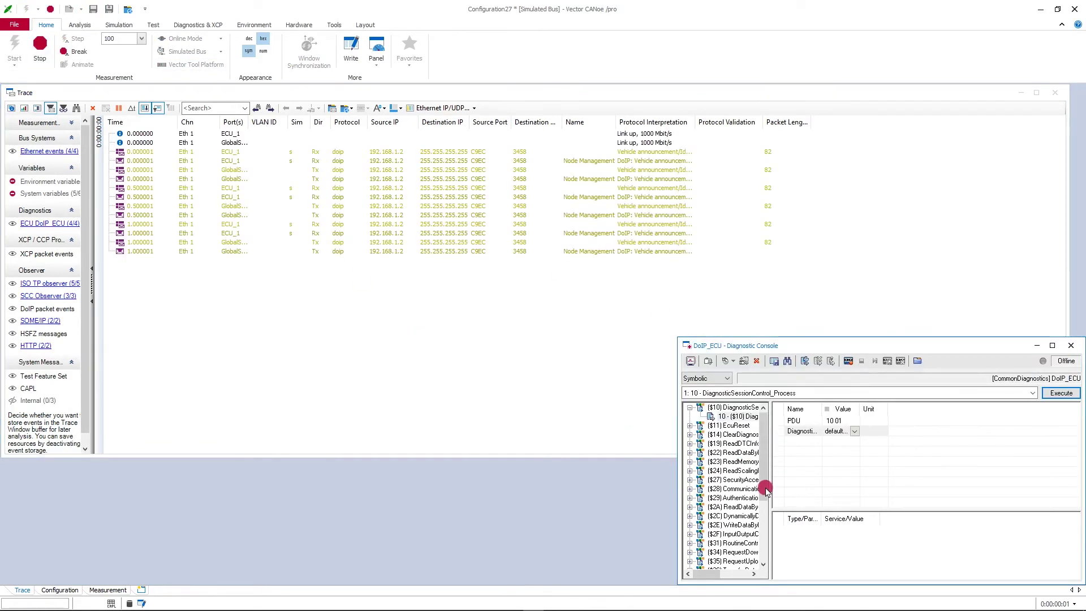
{"action": "double_click", "coordinate": [738, 417]}
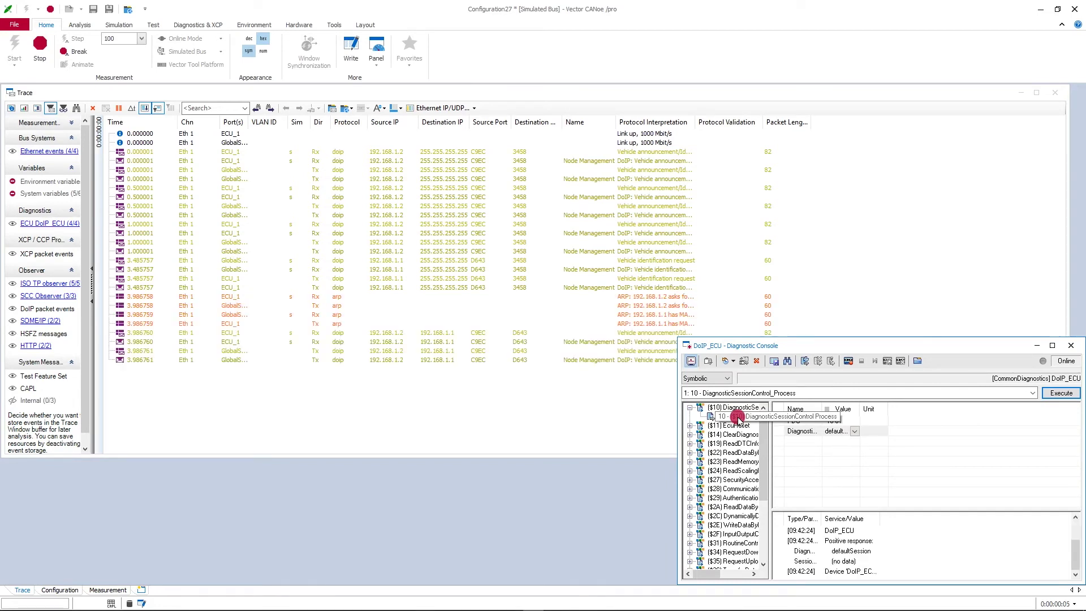
Stop the measurement and select the TLS Application Data record at 5.580757
{"action": "left_click", "coordinate": [40, 51]}
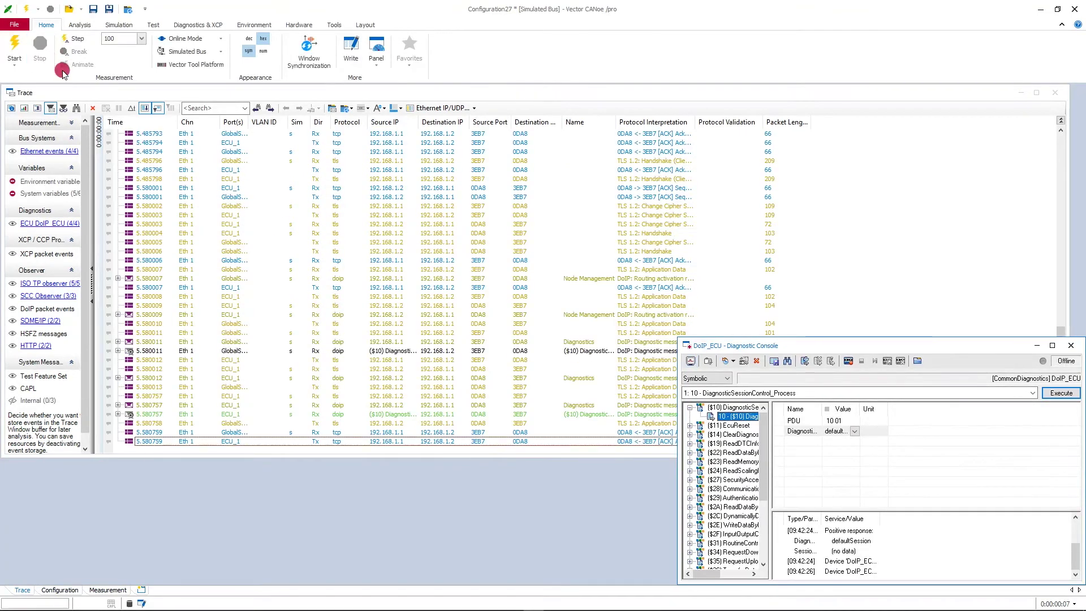
{"action": "left_click", "coordinate": [340, 335]}
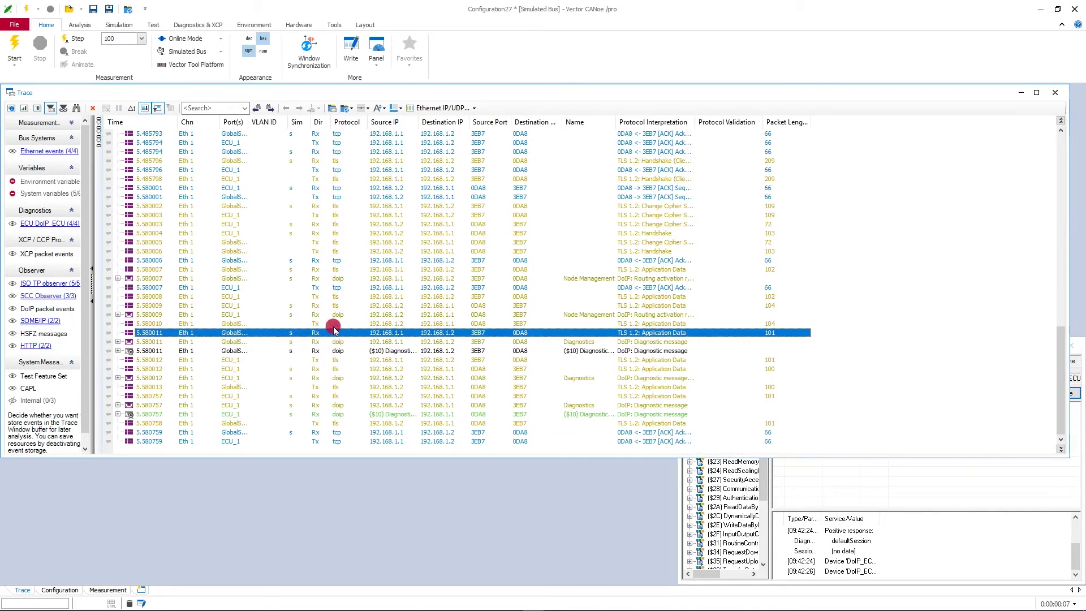
{"action": "left_click", "coordinate": [342, 397]}
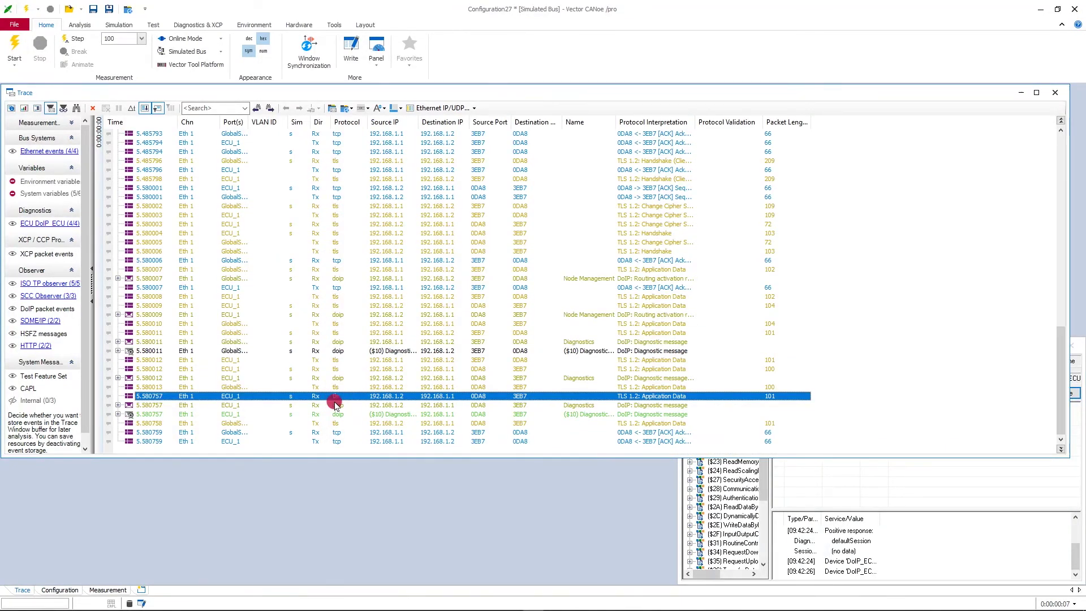
Select the first TCP packet and routing activation request, and autofit the Protocol Interpretation column
{"action": "scroll", "coordinate": [482, 379], "scroll_direction": "up", "scroll_amount": 15}
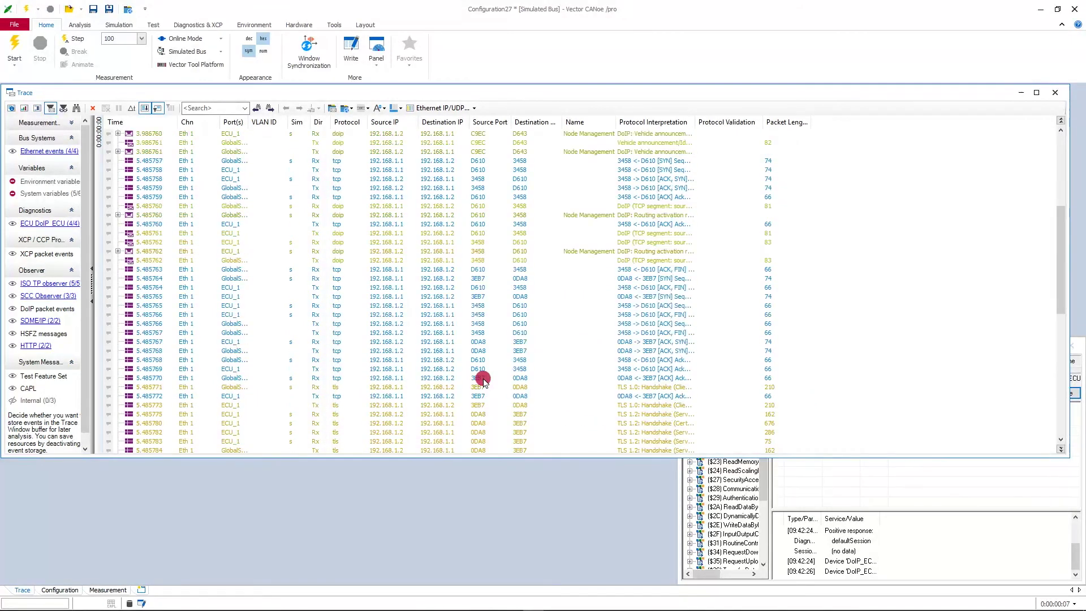
{"action": "scroll", "coordinate": [483, 378], "scroll_direction": "up", "scroll_amount": 8}
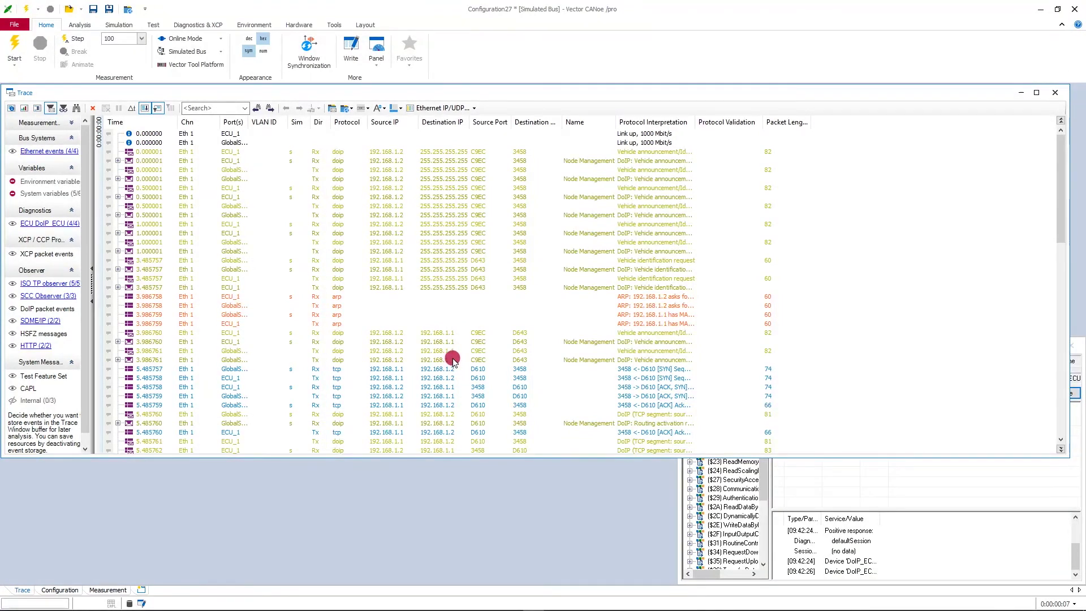
{"action": "scroll", "coordinate": [450, 385], "scroll_direction": "down", "scroll_amount": 1}
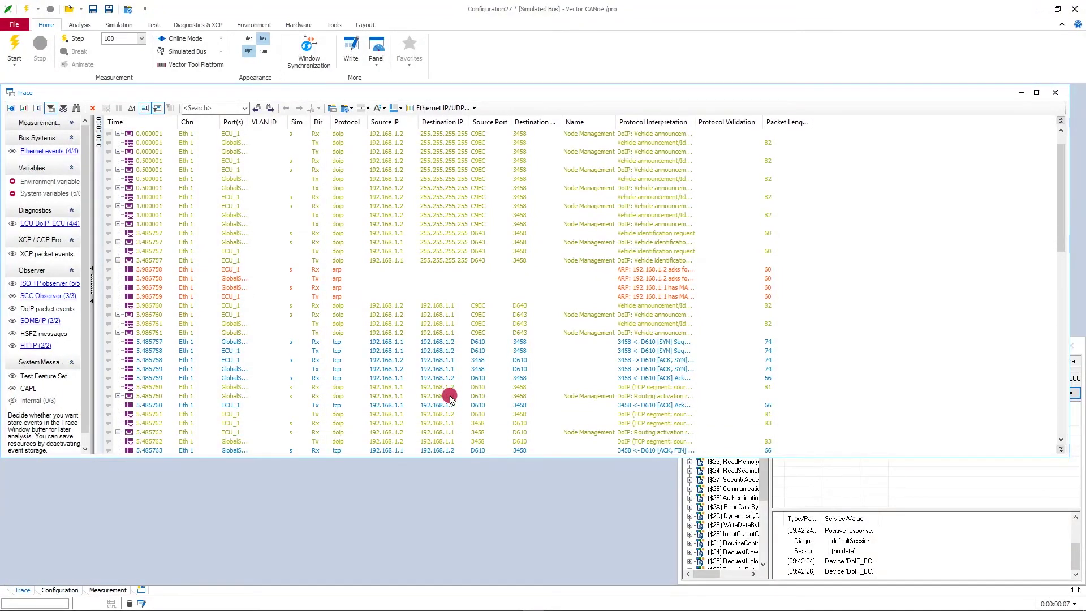
{"action": "left_click", "coordinate": [486, 343]}
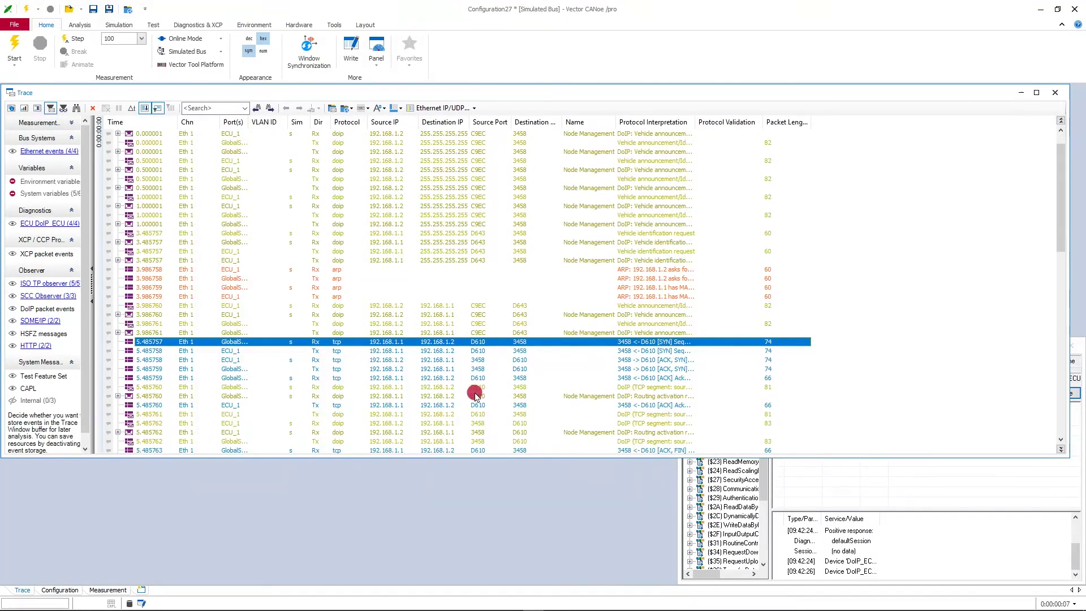
{"action": "left_click", "coordinate": [456, 397]}
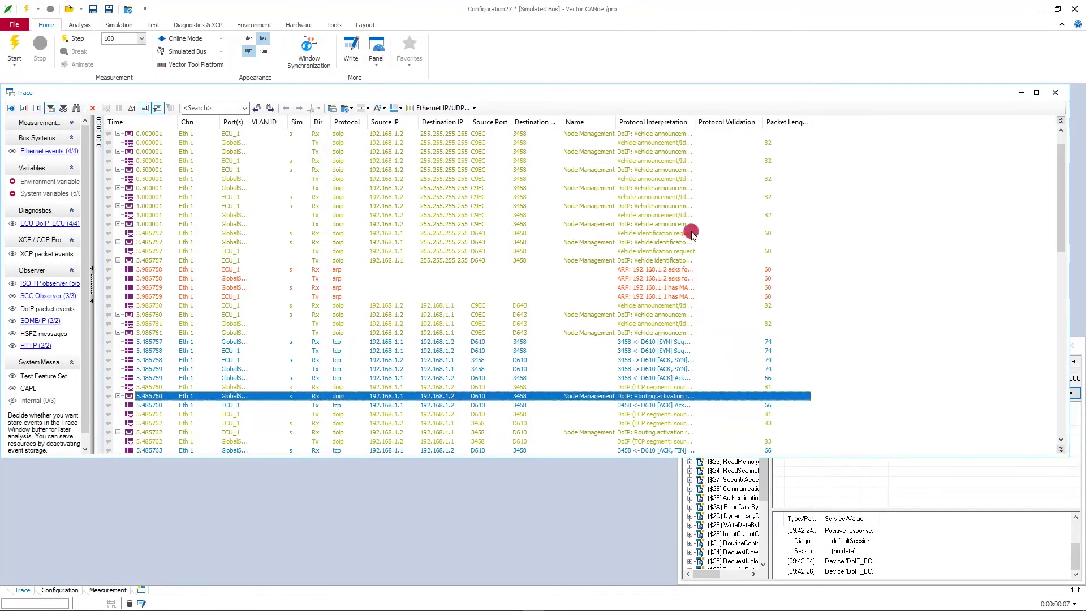
{"action": "double_click", "coordinate": [696, 122]}
Expand the routing activation response at 5.485762 to show its denied response code
{"action": "left_click", "coordinate": [650, 433]}
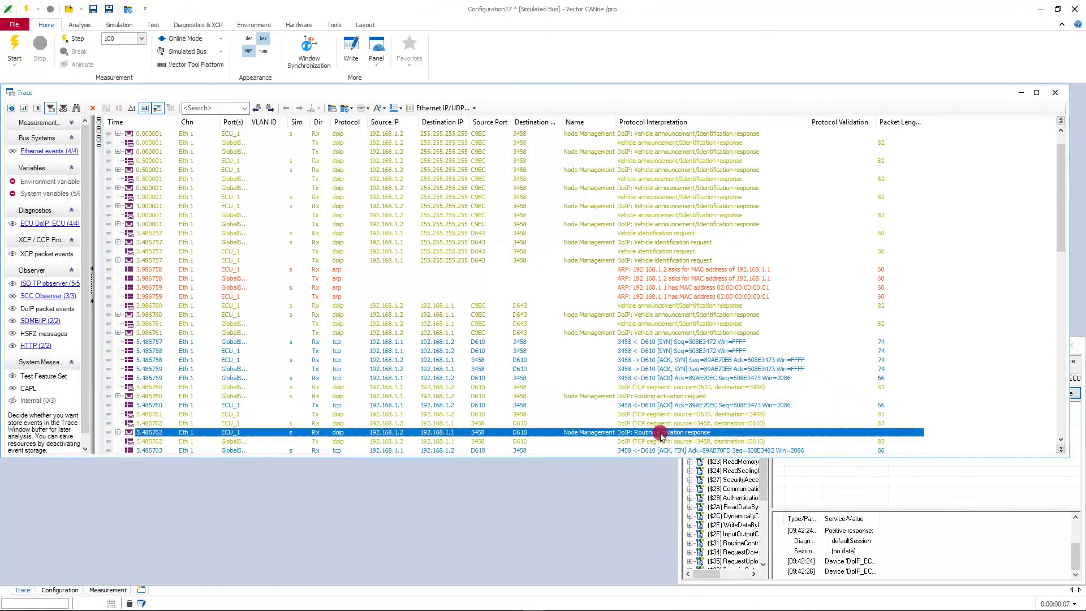
{"action": "left_click", "coordinate": [120, 433]}
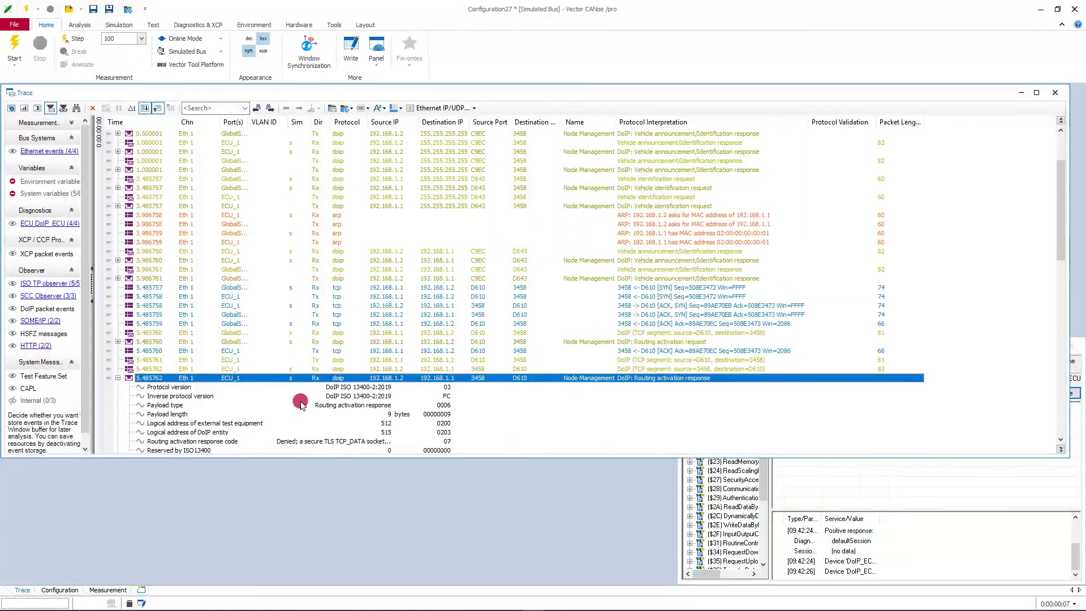
{"action": "left_click", "coordinate": [368, 388]}
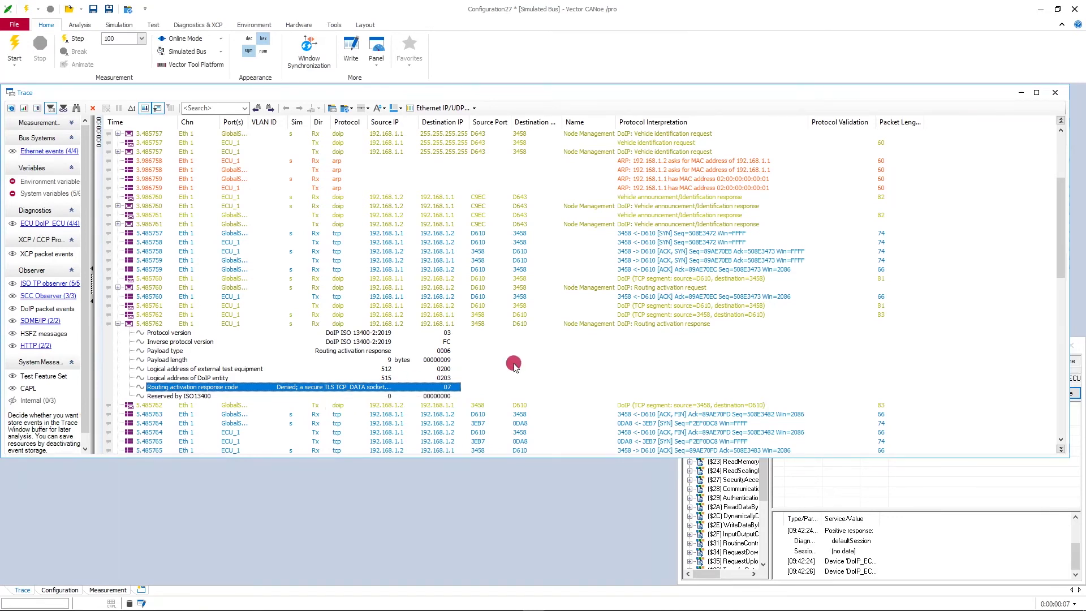
Switch trace values from hex to decimal and select the new TCP SYN at 5.485764
{"action": "scroll", "coordinate": [512, 362], "scroll_direction": "down", "scroll_amount": 2}
{"action": "left_click", "coordinate": [582, 360]}
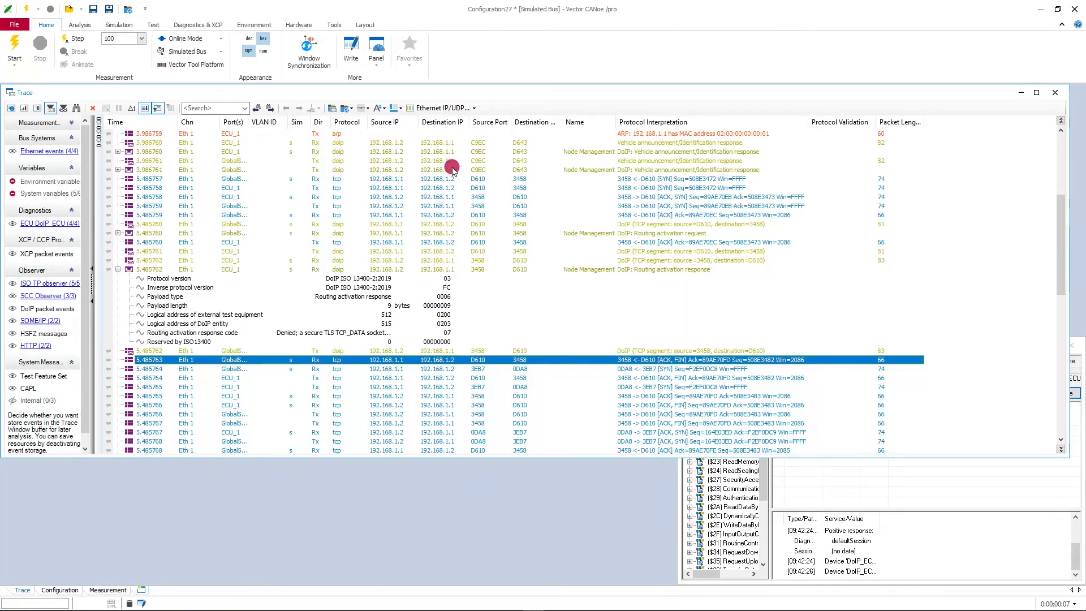
{"action": "left_click", "coordinate": [249, 39]}
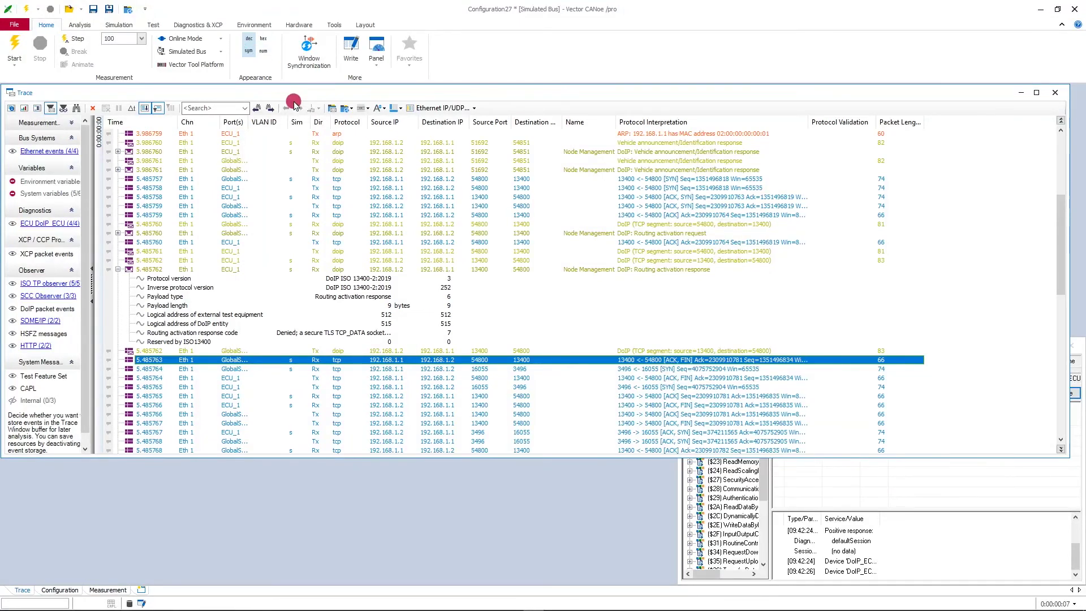
{"action": "left_click", "coordinate": [516, 369]}
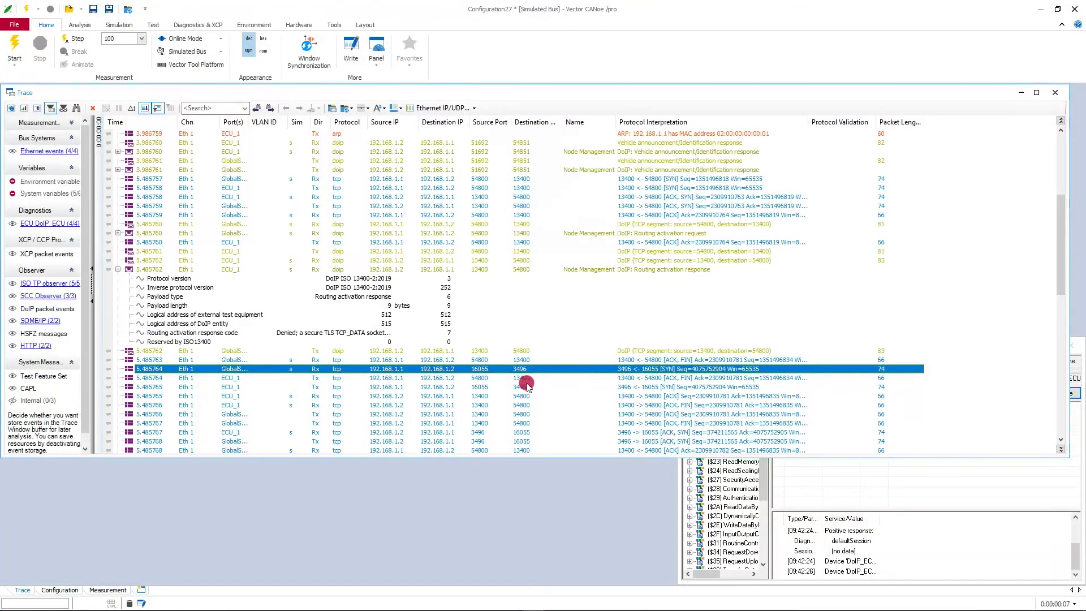
{"action": "scroll", "coordinate": [528, 386], "scroll_direction": "down", "scroll_amount": 6}
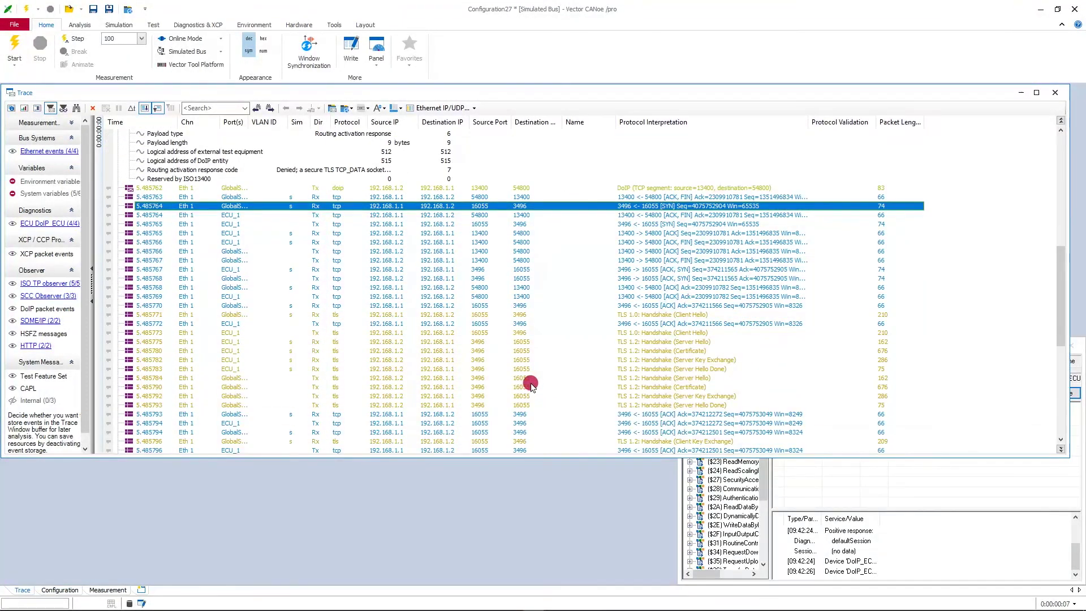
Select the TLS Client Hello, first Application Data record, and routing activation request inside TLS
{"action": "left_click", "coordinate": [527, 315]}
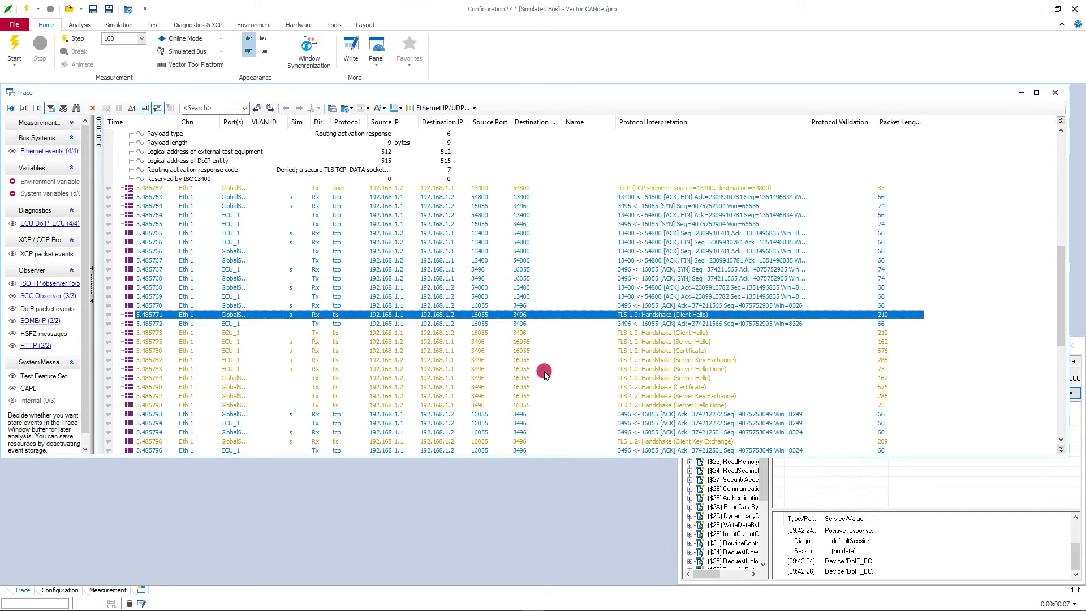
{"action": "scroll", "coordinate": [545, 373], "scroll_direction": "down", "scroll_amount": 3}
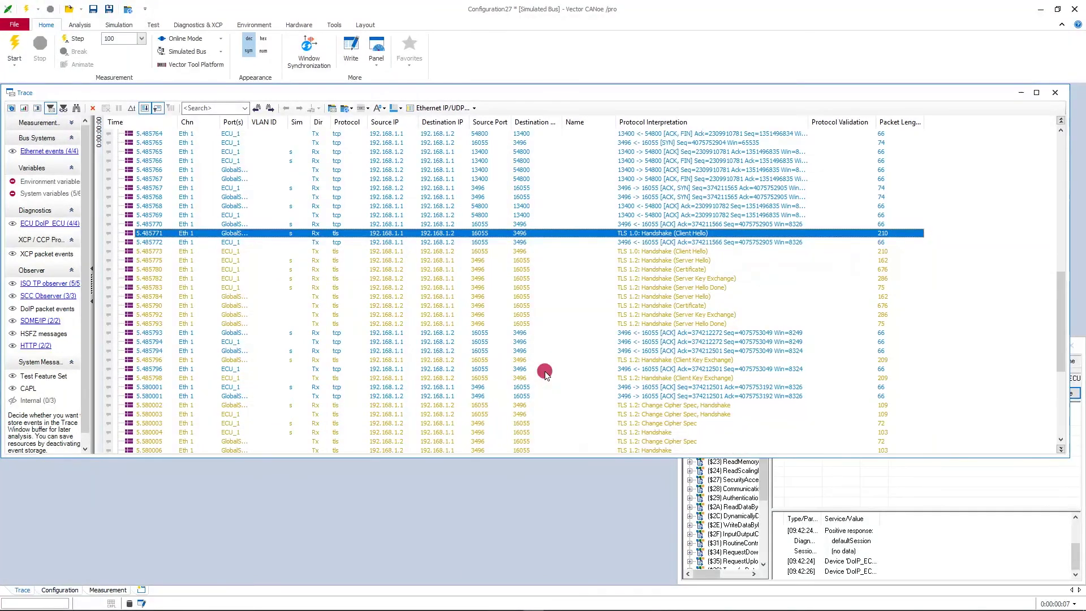
{"action": "scroll", "coordinate": [545, 374], "scroll_direction": "down", "scroll_amount": 2}
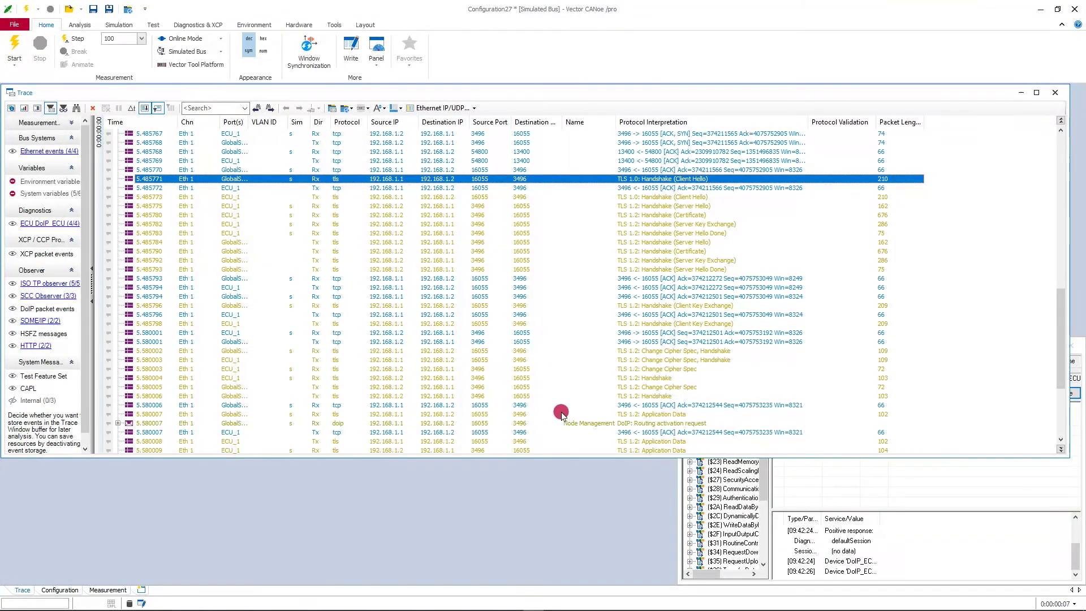
{"action": "left_click", "coordinate": [630, 415]}
{"action": "scroll", "coordinate": [667, 426], "scroll_direction": "down", "scroll_amount": 2}
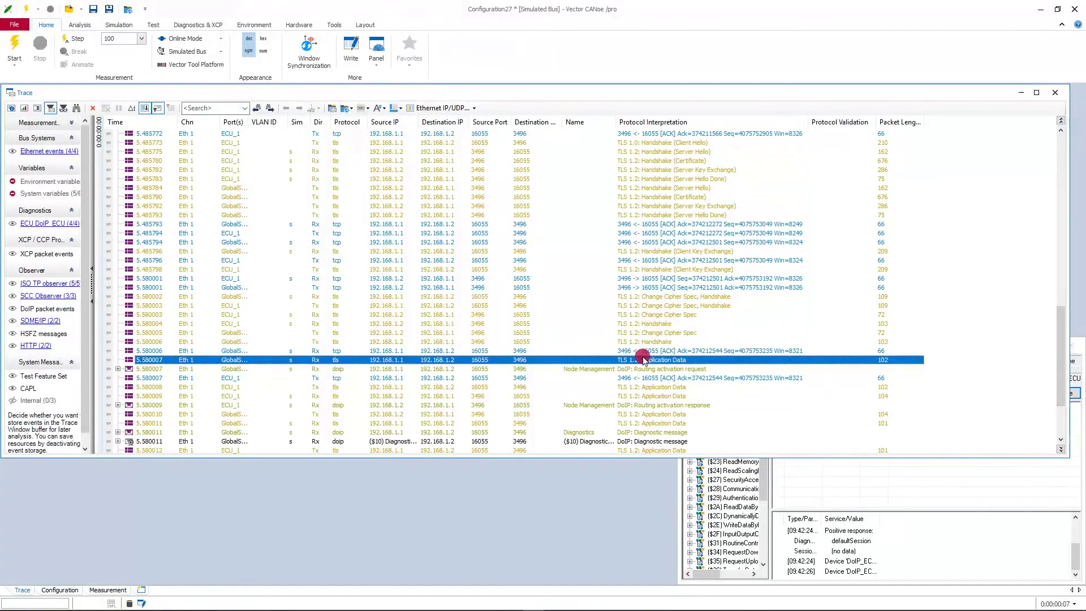
{"action": "left_click", "coordinate": [613, 370]}
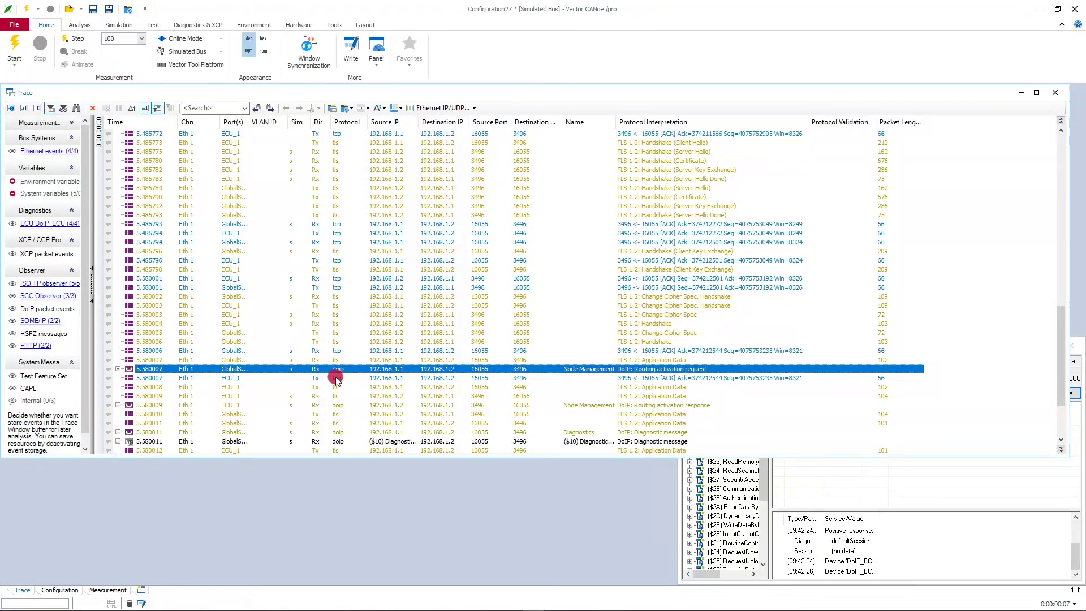
Expand the response at 5.580009 to show code 16, 'Routing successfully activated'
{"action": "scroll", "coordinate": [335, 379], "scroll_direction": "down", "scroll_amount": 3}
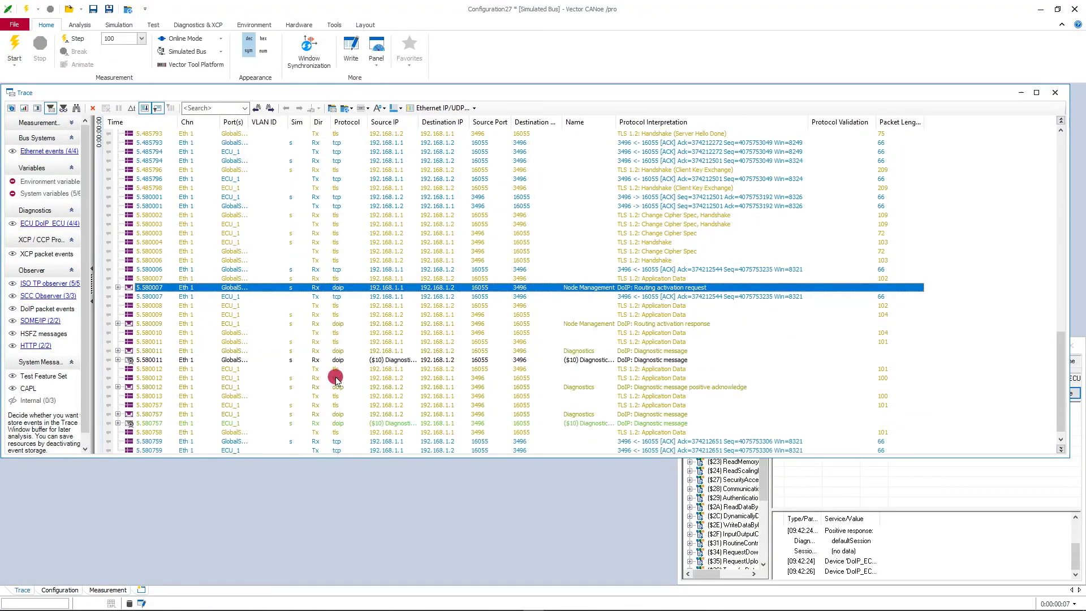
{"action": "left_click", "coordinate": [300, 325]}
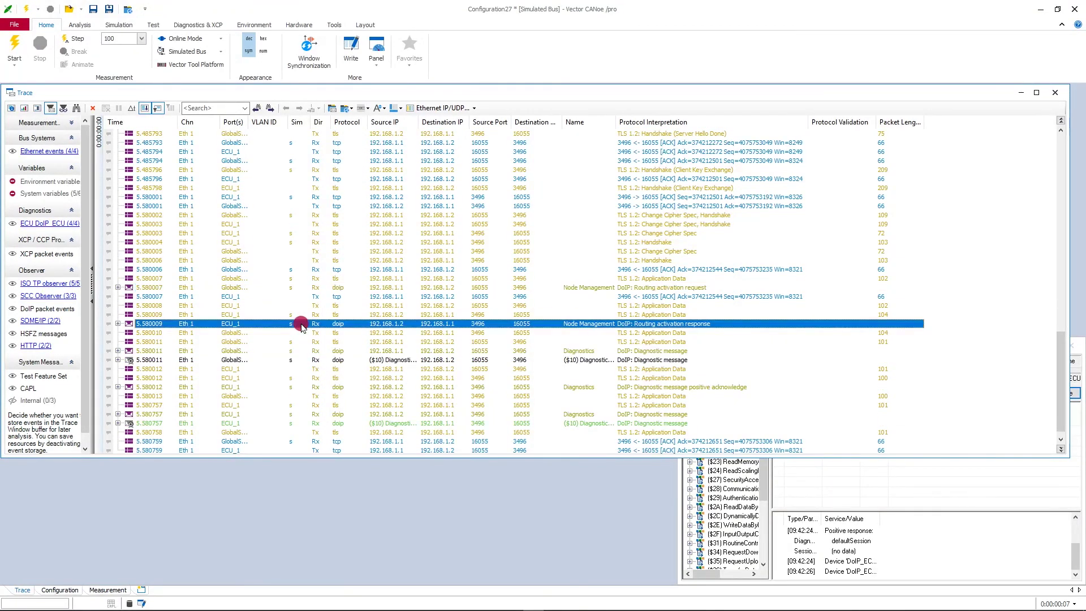
{"action": "left_click", "coordinate": [117, 323]}
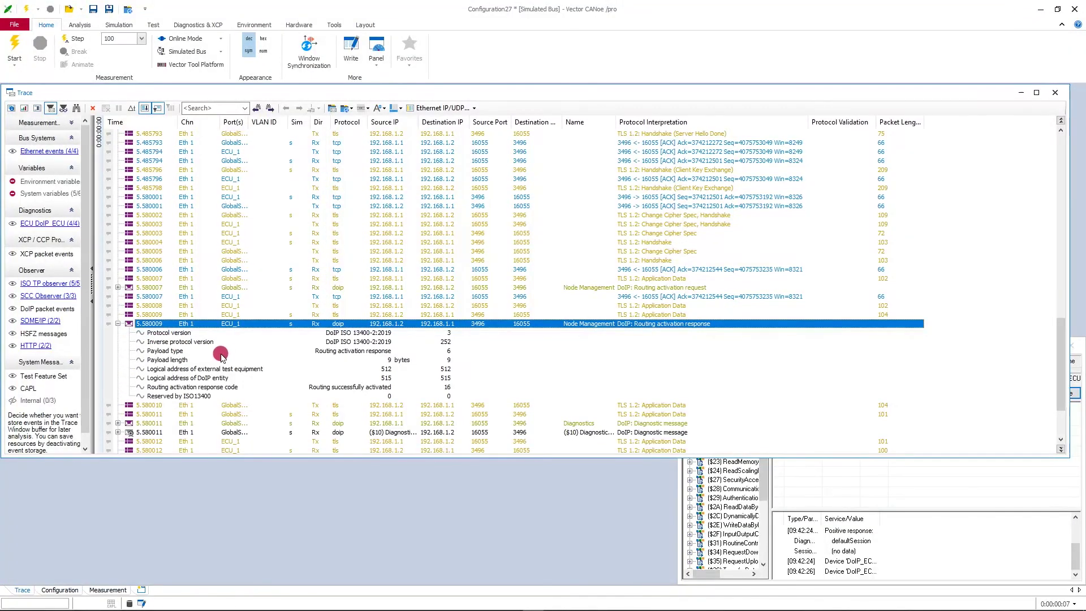
{"action": "left_click", "coordinate": [344, 388]}
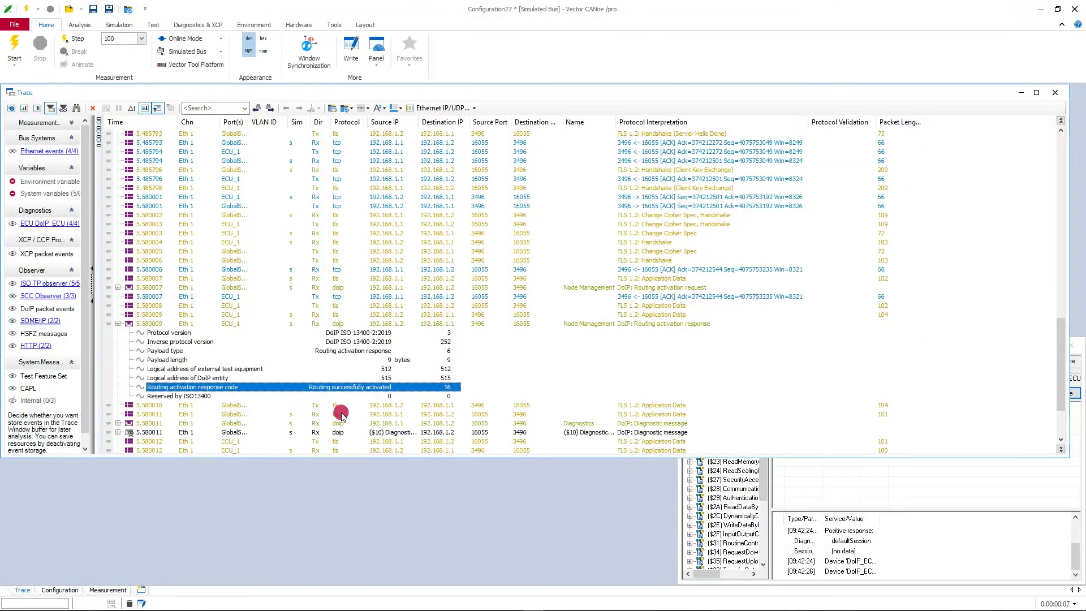
{"action": "scroll", "coordinate": [345, 413], "scroll_direction": "down", "scroll_amount": 3}
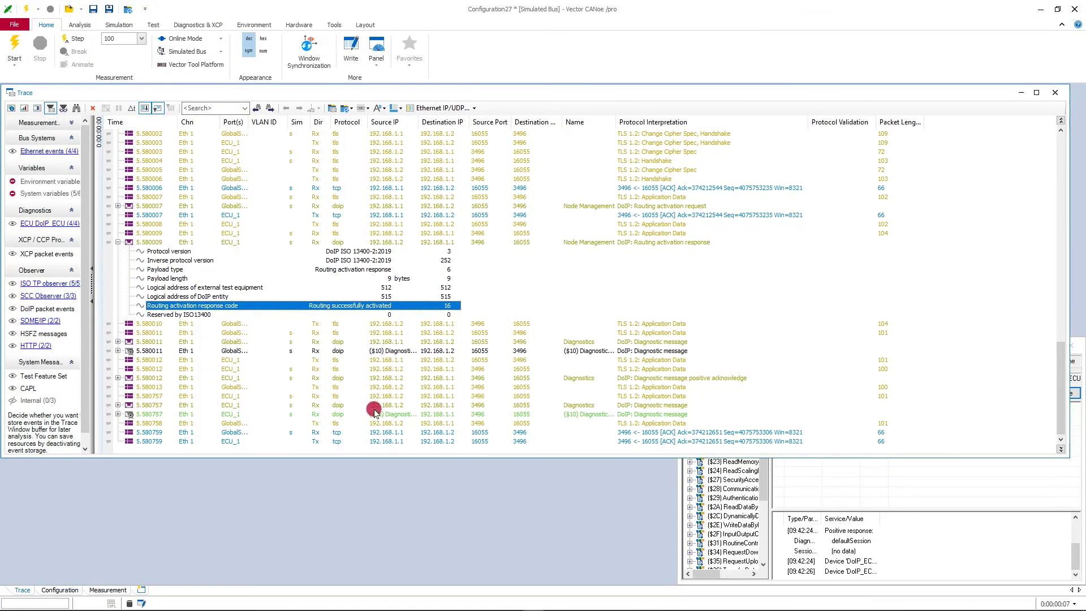